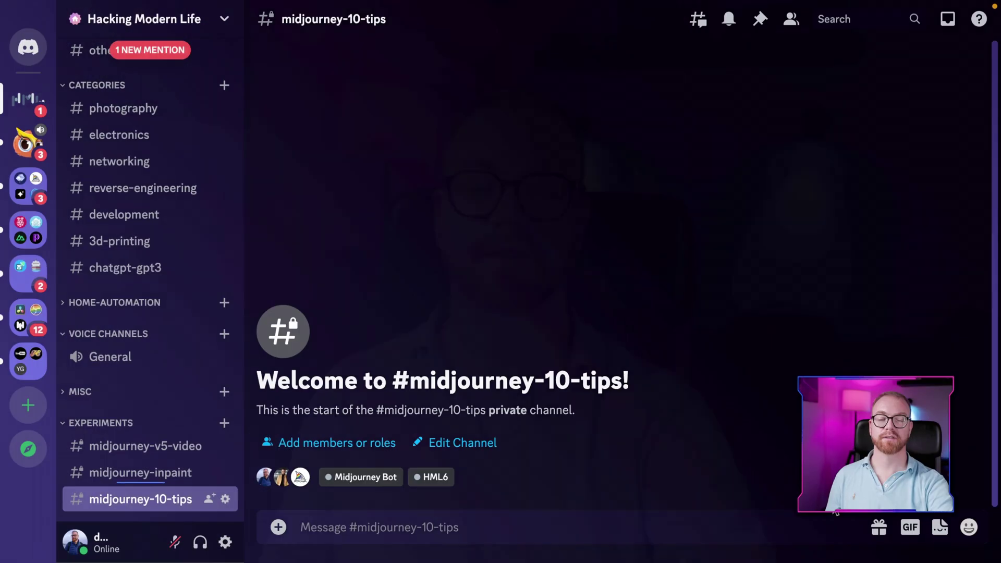
Step: Imagine "a cartoon {octopus,shark,parrot fish} swimming in the ocean, surrounded by a coral reef --ar 16:9" and approve generating all prompt variations
text(/imagine prompt:a cartoon {octopus,shark,parrot fish} swimming in the ocean, surrounded by a coral reef --ar 16:9)
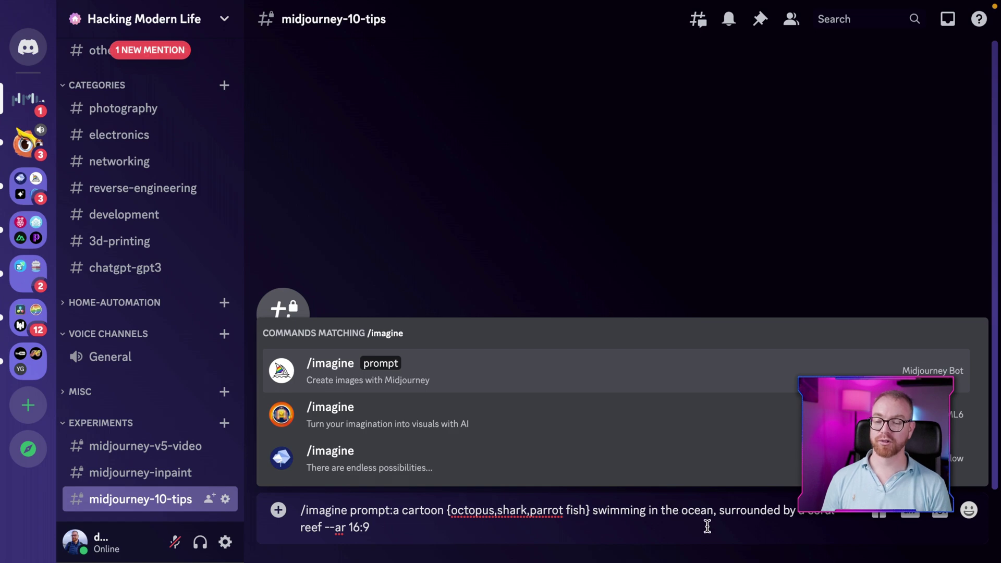
double_click(448, 510)
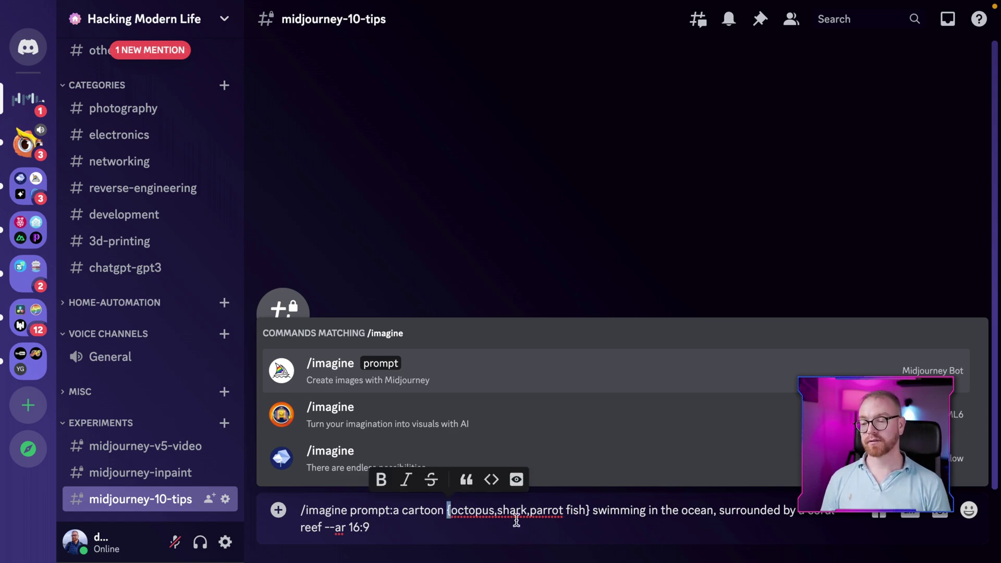
click(591, 511)
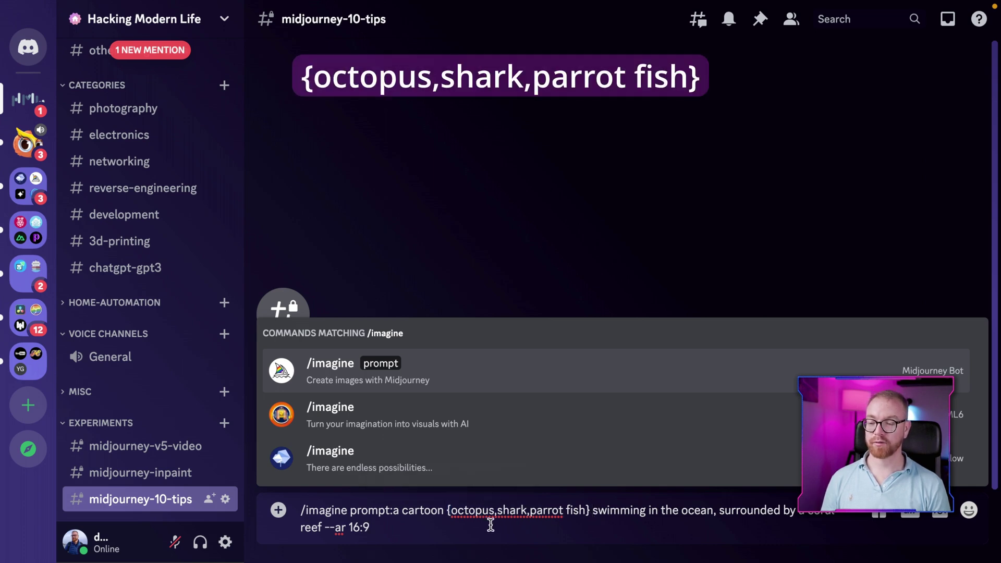
key(Return)
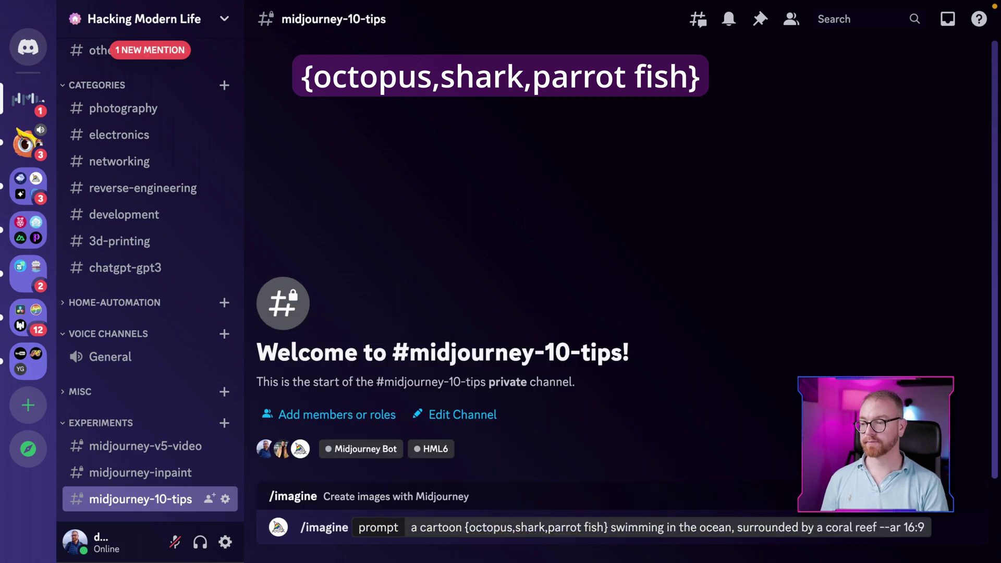
key(Return)
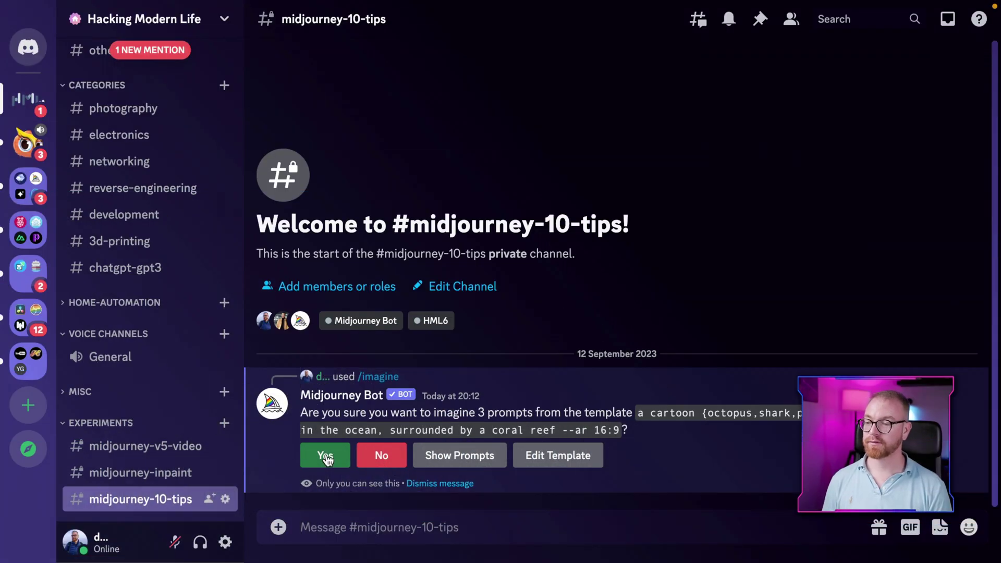
click(325, 457)
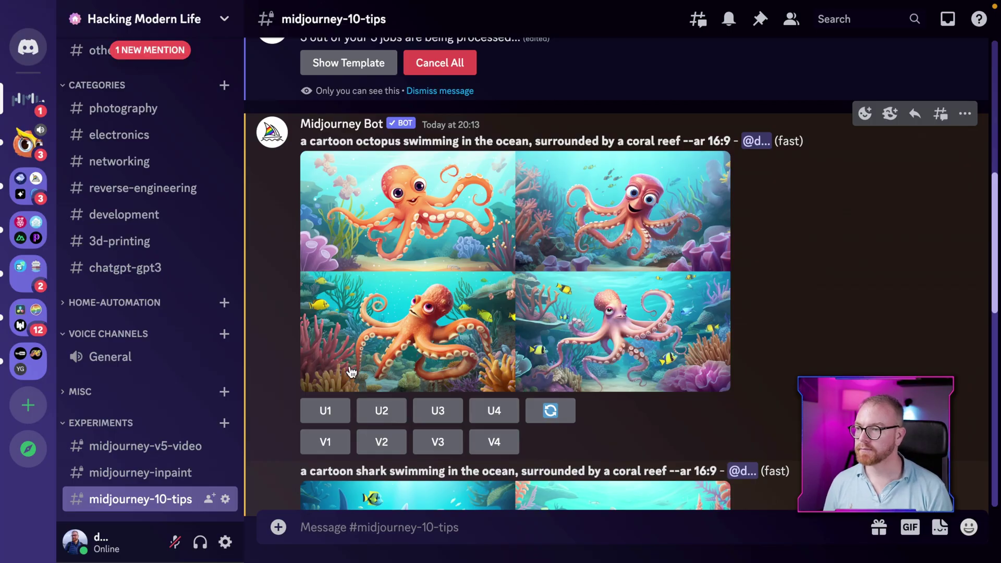
Step: Upscale the first octopus image and custom-zoom it with the prompt "a living room with a window to the ocean --zoom 2"
click(325, 411)
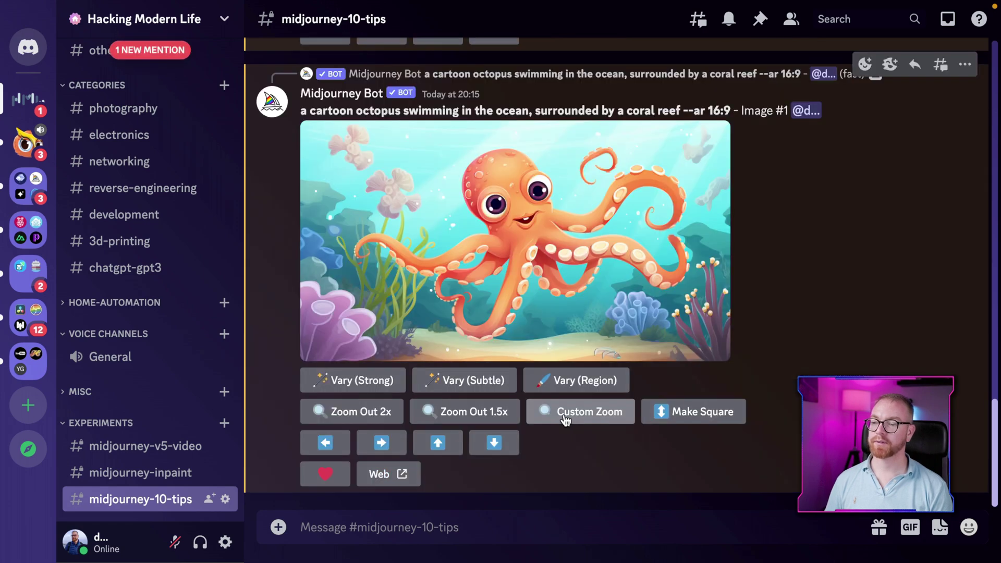
click(566, 420)
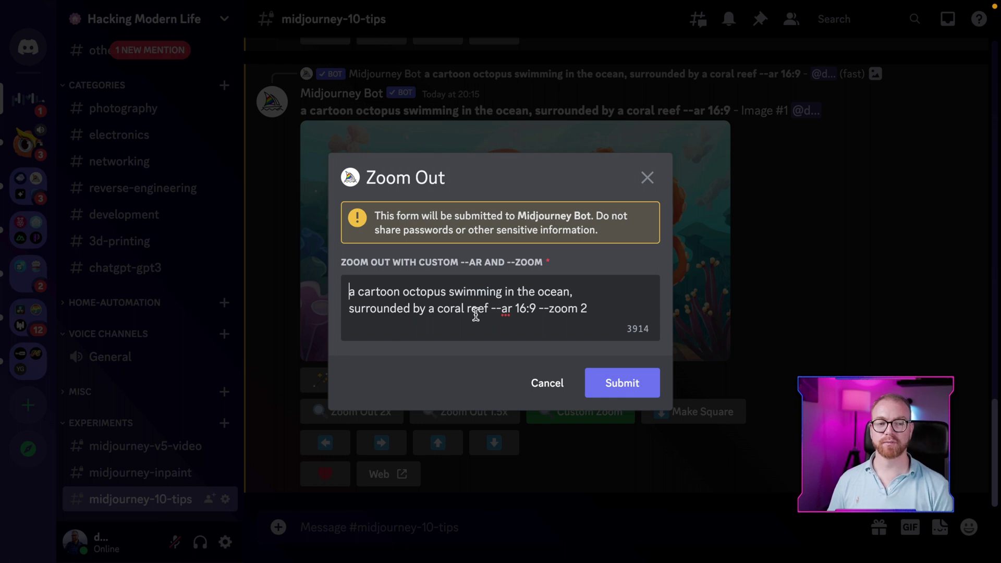
key(ctrl+a)
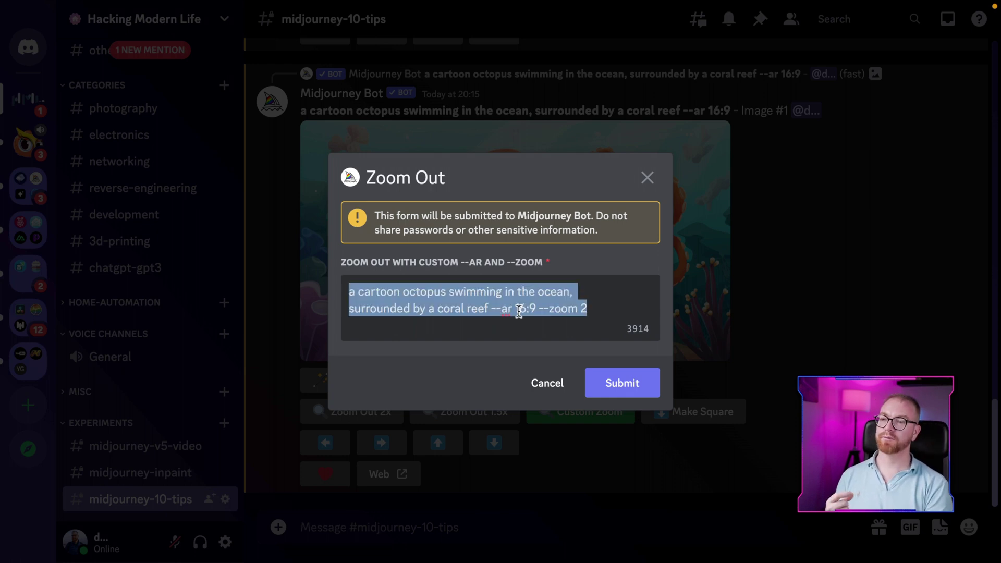
text(a living room)
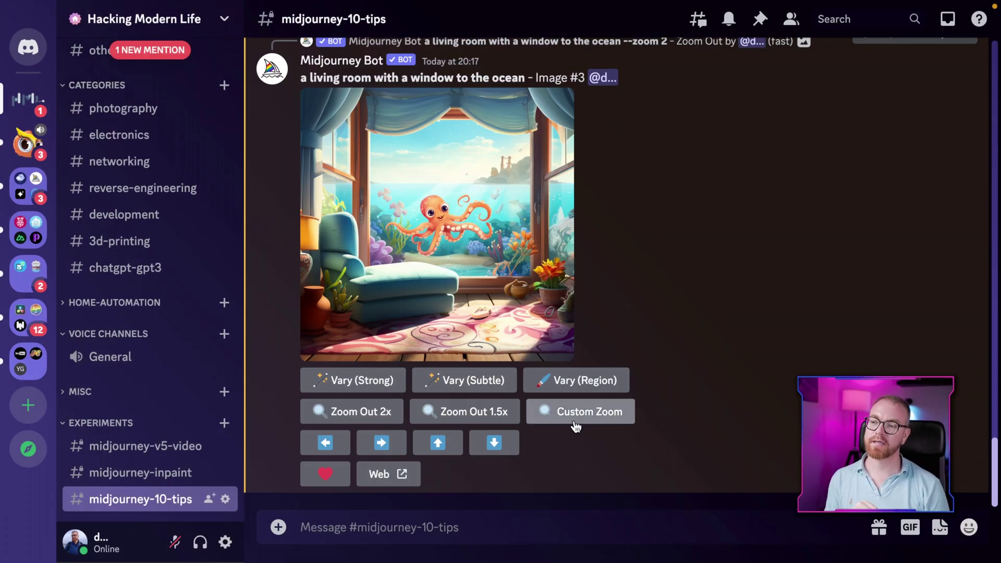
Step: Custom-zoom the upscaled living room image using --ar 16:9 and --zoom 1
click(584, 417)
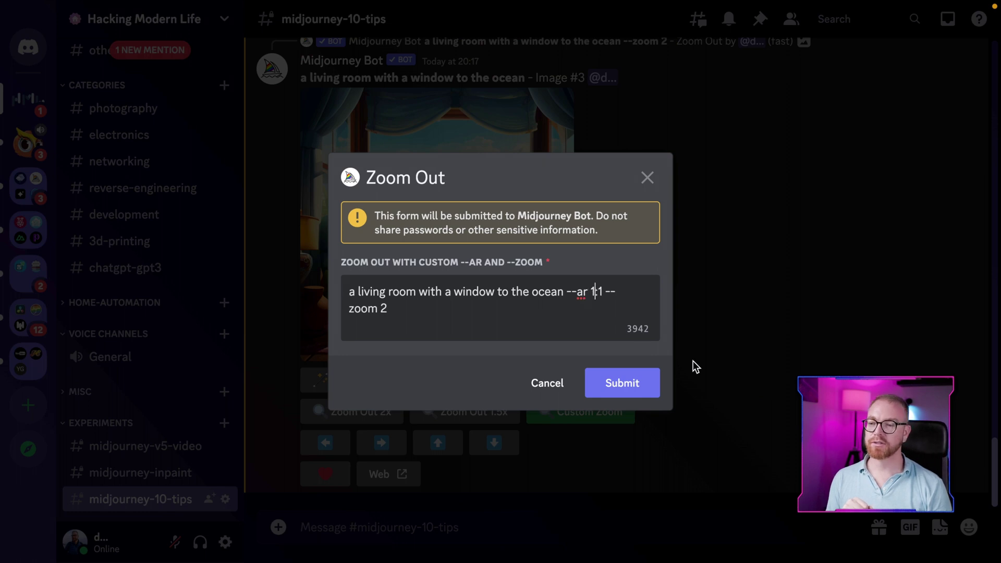
text(6)
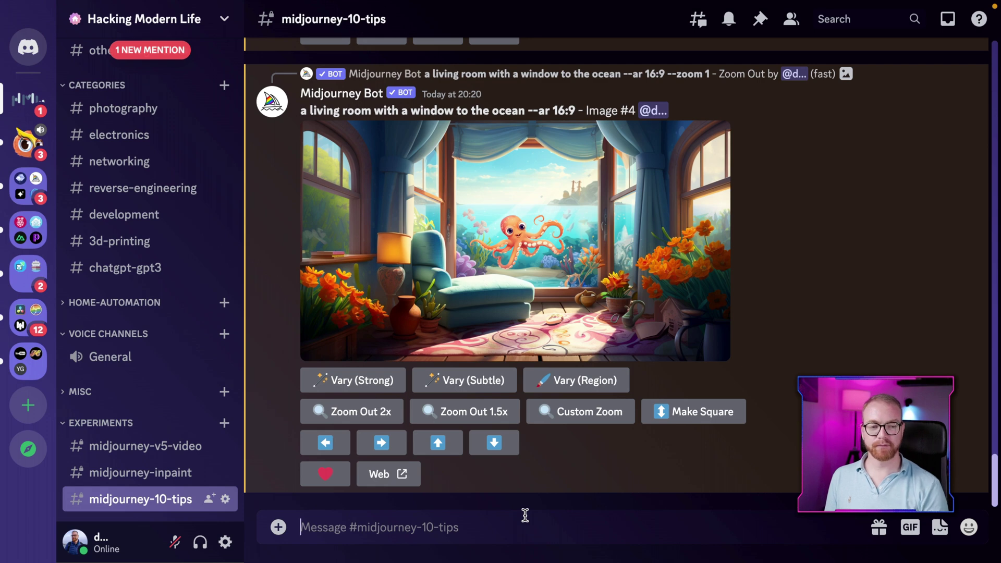
Step: Save a custom Midjourney preference option named "mine" with the value "--ar 16:9 --s 100"
text(--ar)
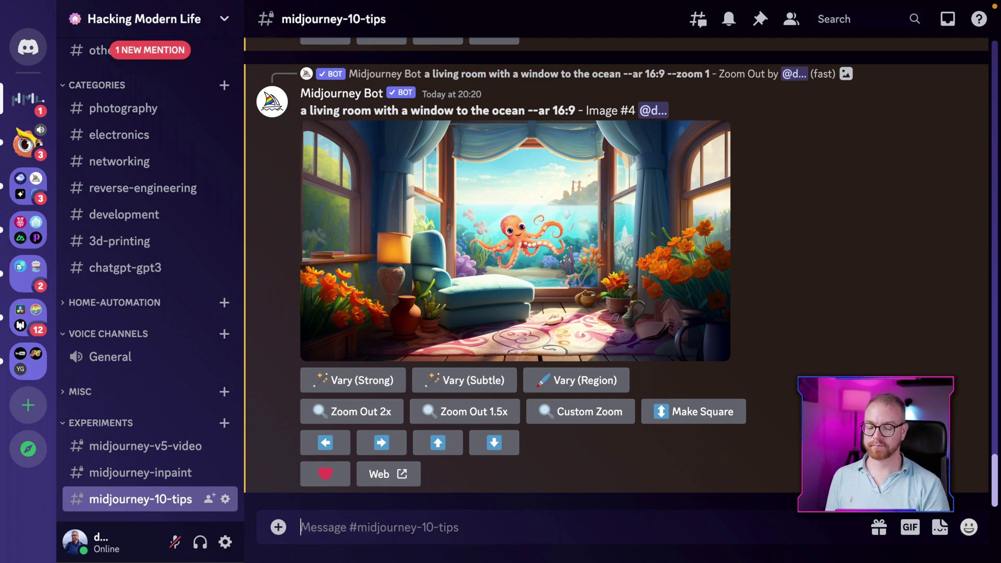
text(/prefer option set mine value:--ar 16:9 --s 100)
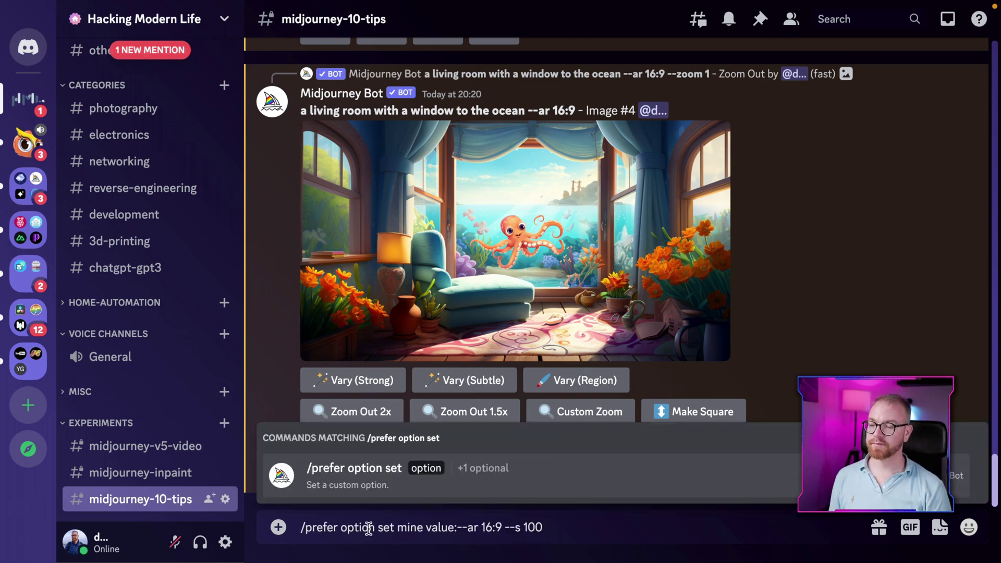
click(624, 528)
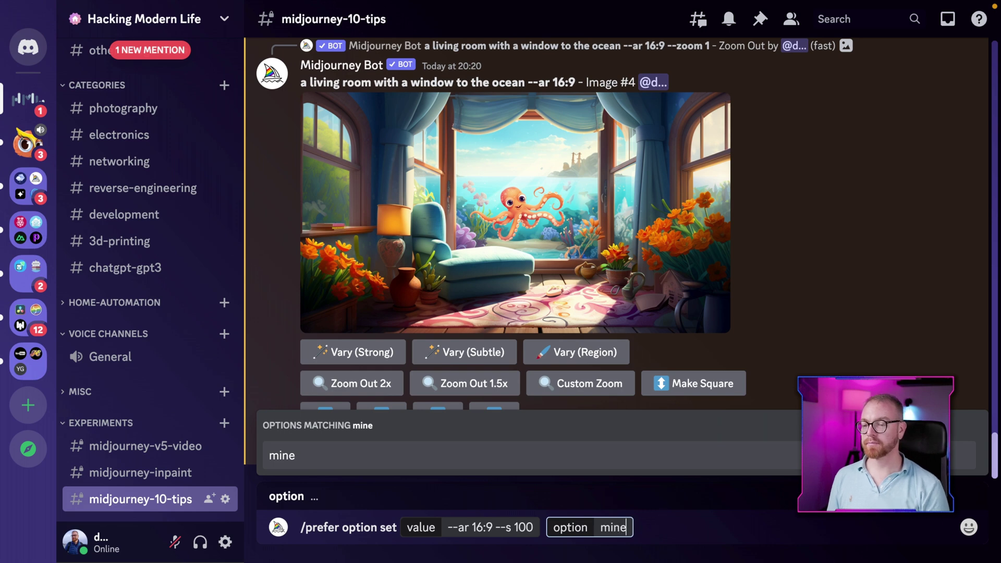
click(457, 527)
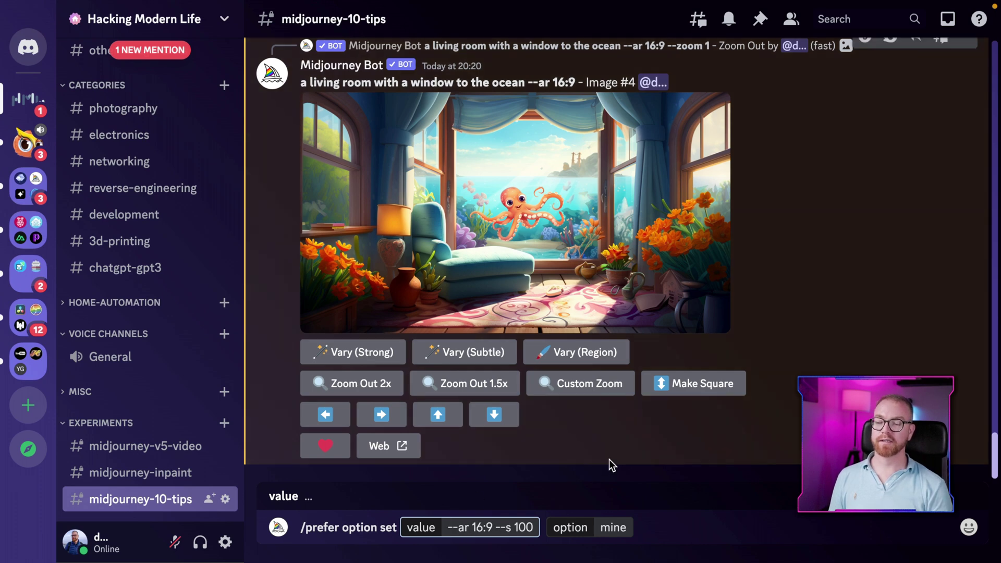
key(Return)
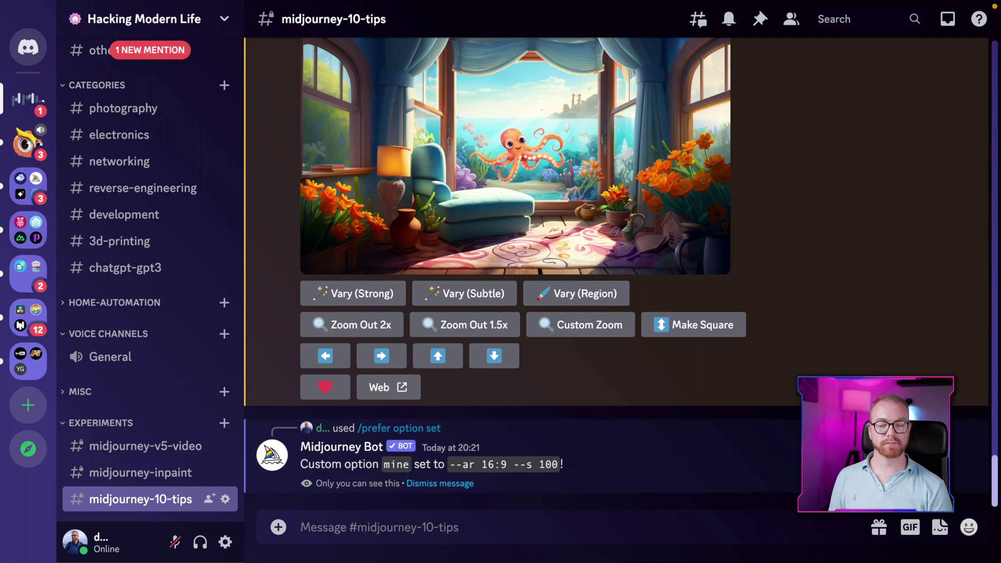
Step: Imagine "girl sees a happy little house in the forest, covered in balloons, children's book --mine"
text(/imagine prompt:girl sees a happy little house in the forest, covered in balloons, children's book --mine)
key(Return)
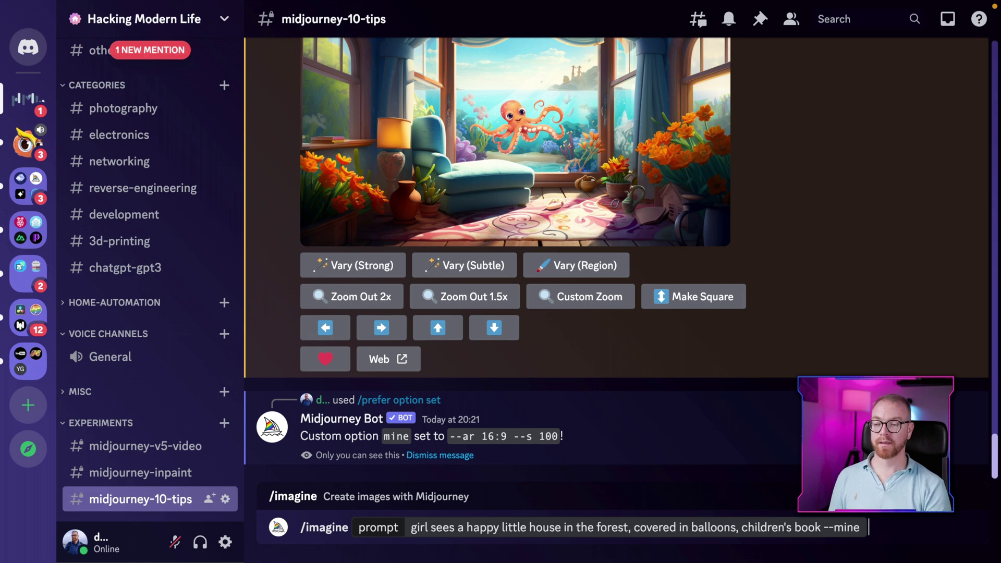
key(Return)
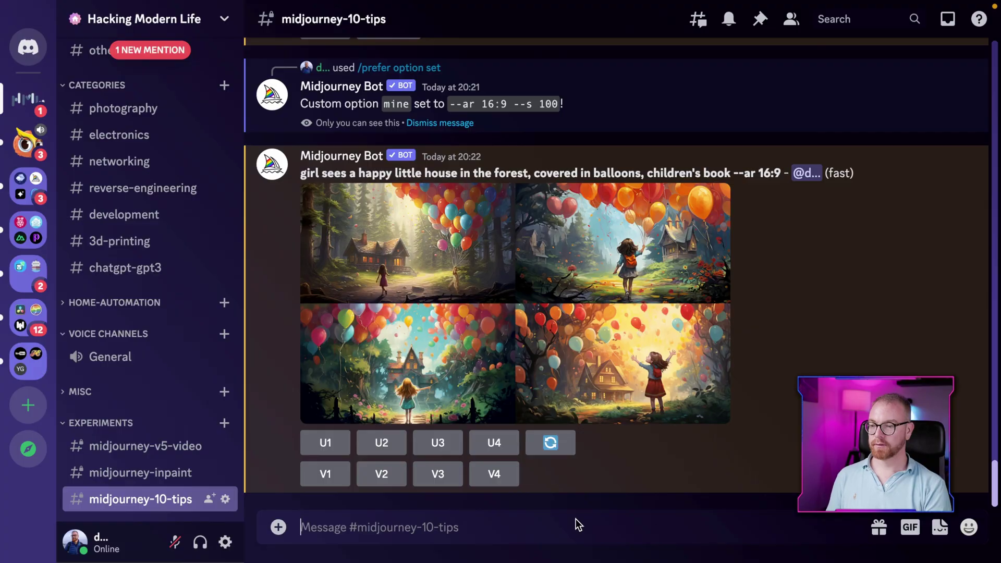
Step: Run /describe on the Napoleon portrait image to get prompt suggestions
text(/desc)
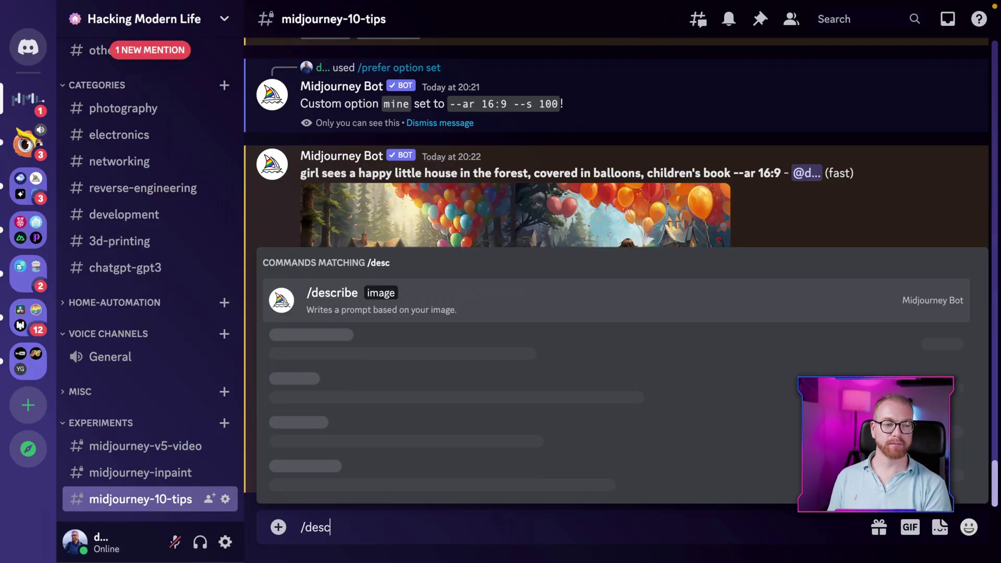
key(Return)
click(370, 403)
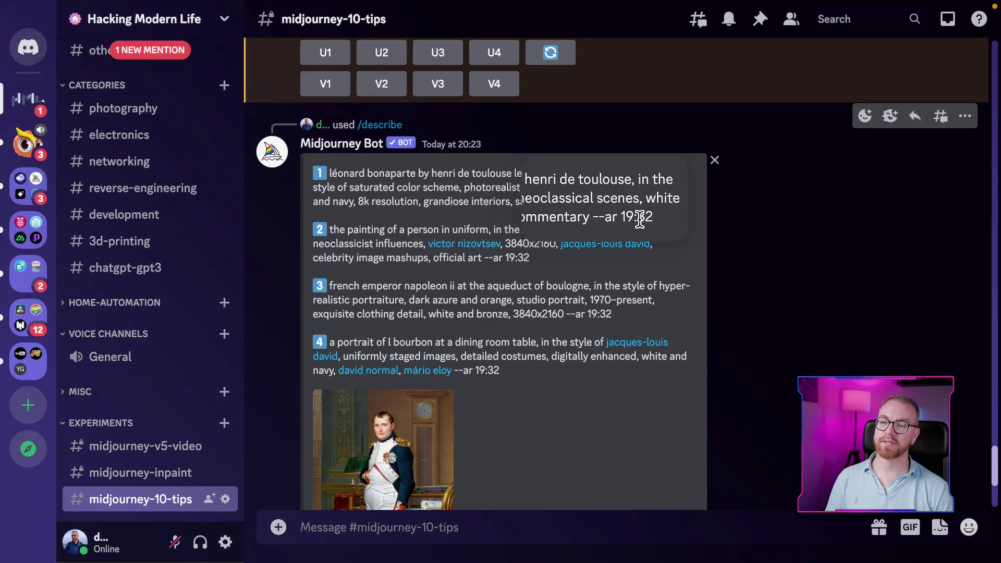
Step: Imagine the first suggested description of the portrait with its aspect ratio changed to --ar 16:9
drag(626, 273, 518, 280)
scroll(367, 331, down, 5)
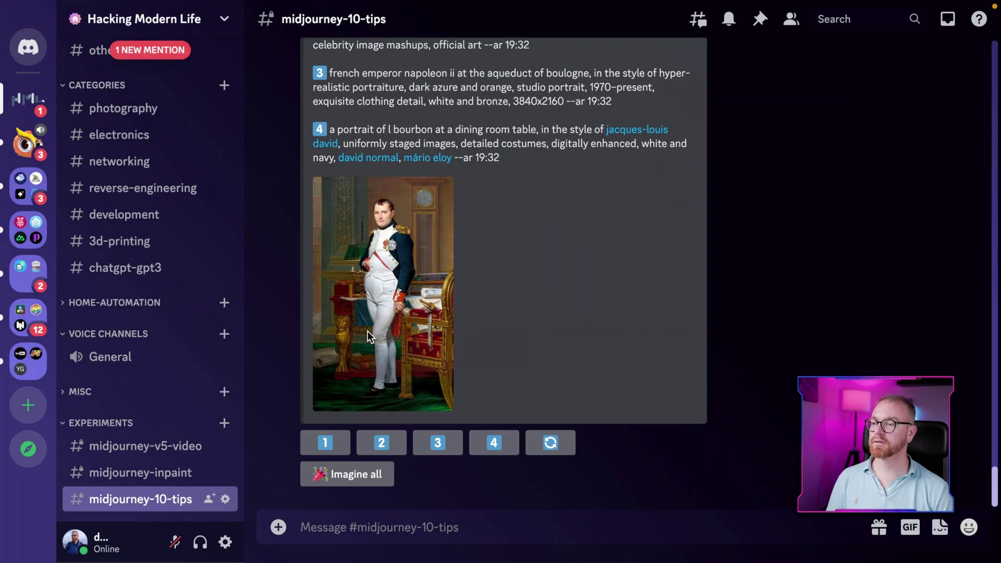
click(325, 442)
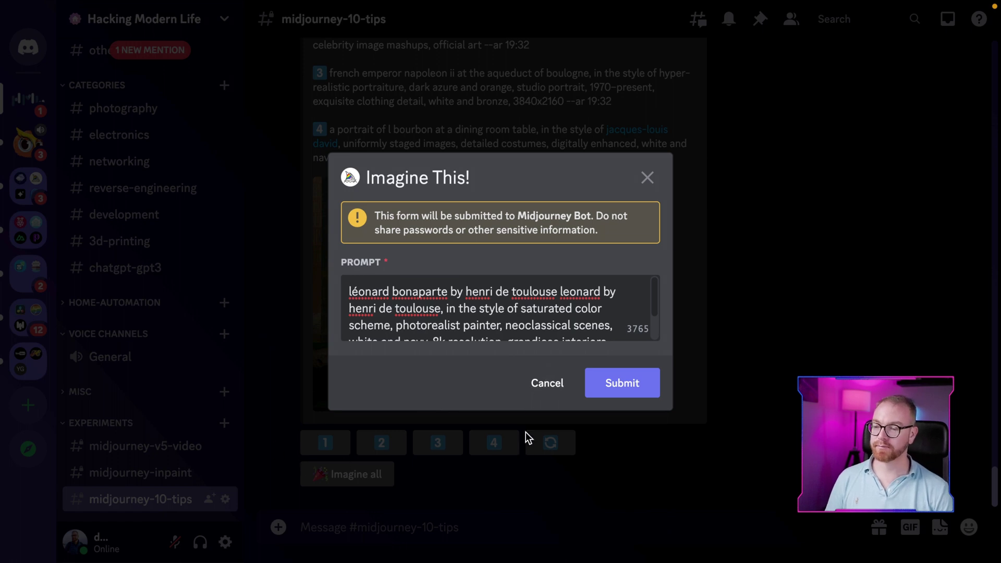
scroll(534, 324, down, 2)
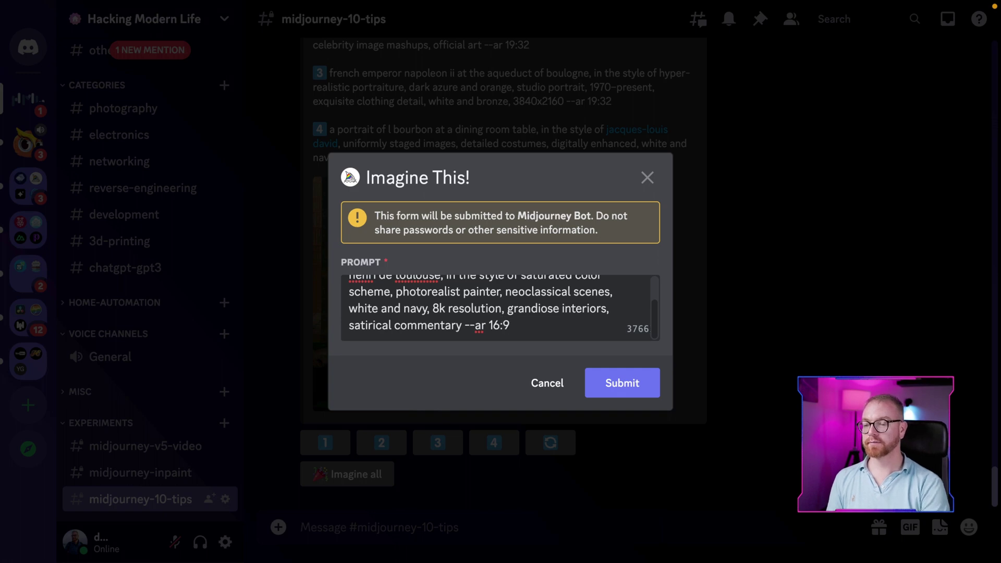
click(646, 390)
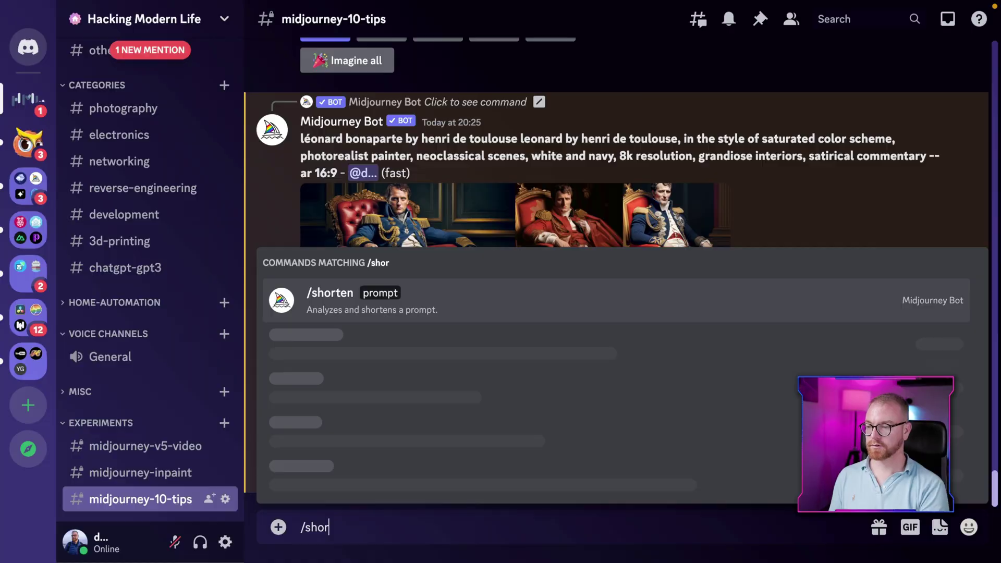
Step: Run /shorten on the full Bonaparte prompt, from "léonard bonaparte by henri de toulouse" to "satirical commentary", leaving out the aspect ratio parameter
key(Tab)
text(léonard bonaparte by henri de toulouse leonard by henri de toulouse, in the style of saturated color scheme, photorealist painter, neoclassical scenes, white and navy, 8k resolution, grandiose interiors, satirical commentary)
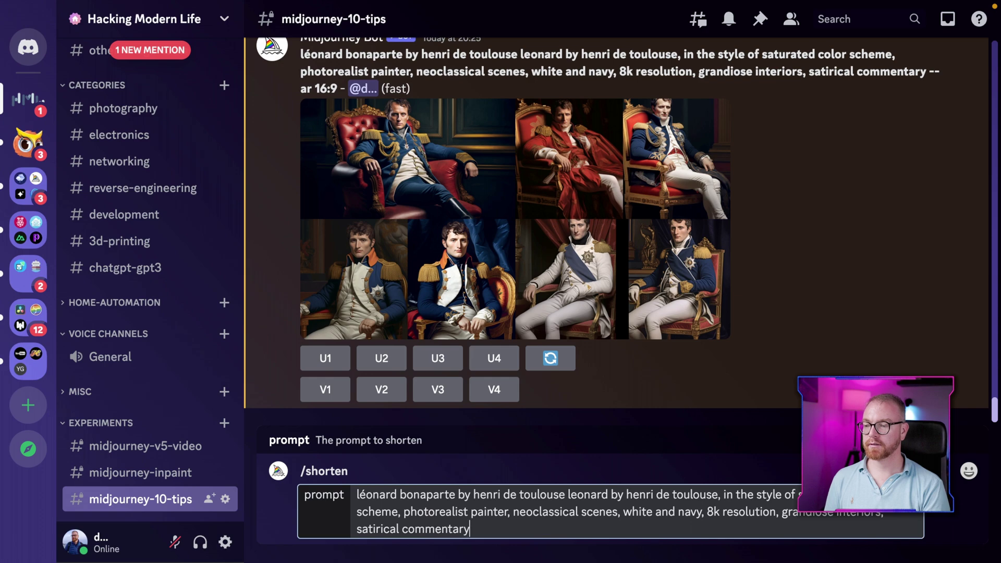
key(Return)
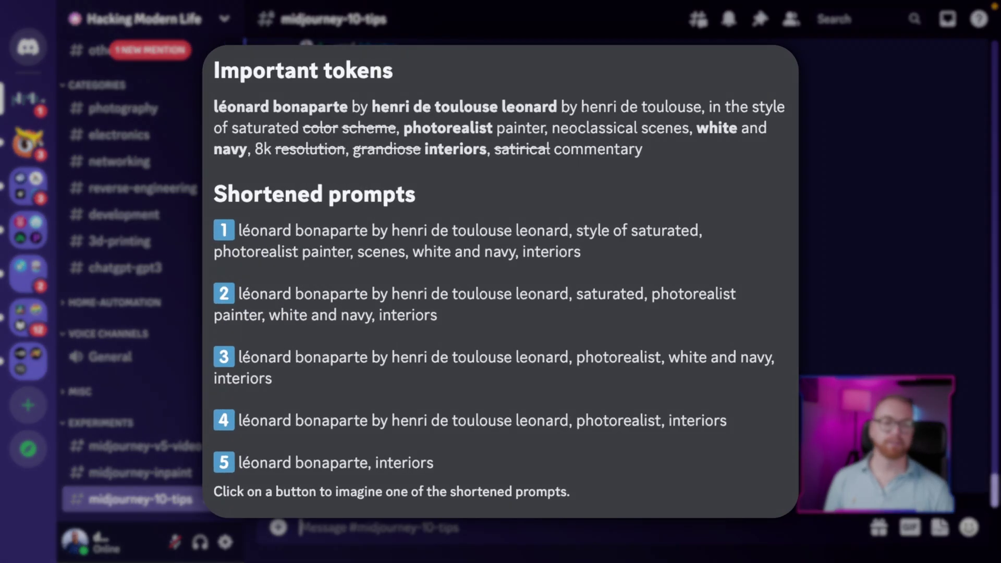
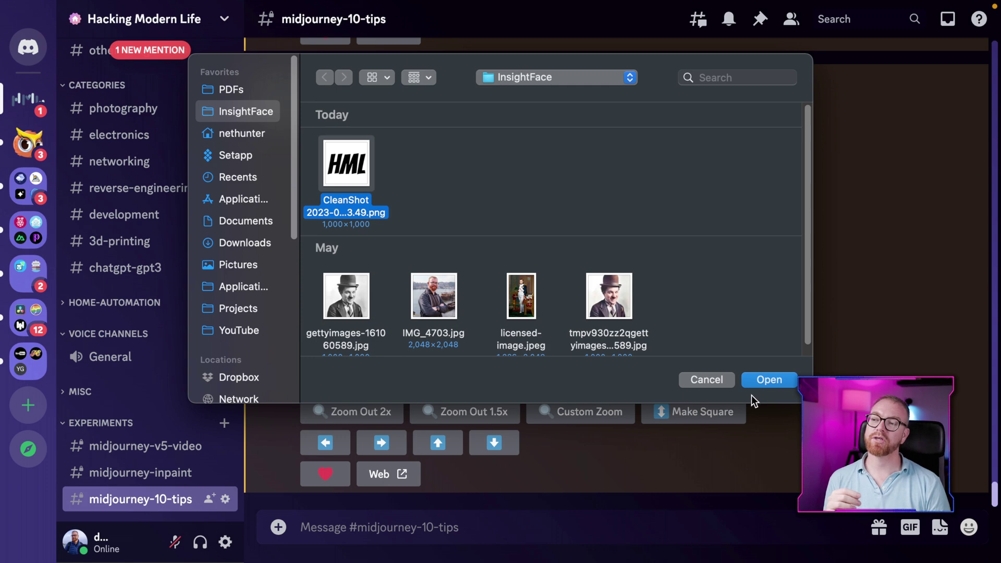
Step: Upload the black HML logo PNG from the InsightFace folder to the channel and copy the posted image's link
click(765, 381)
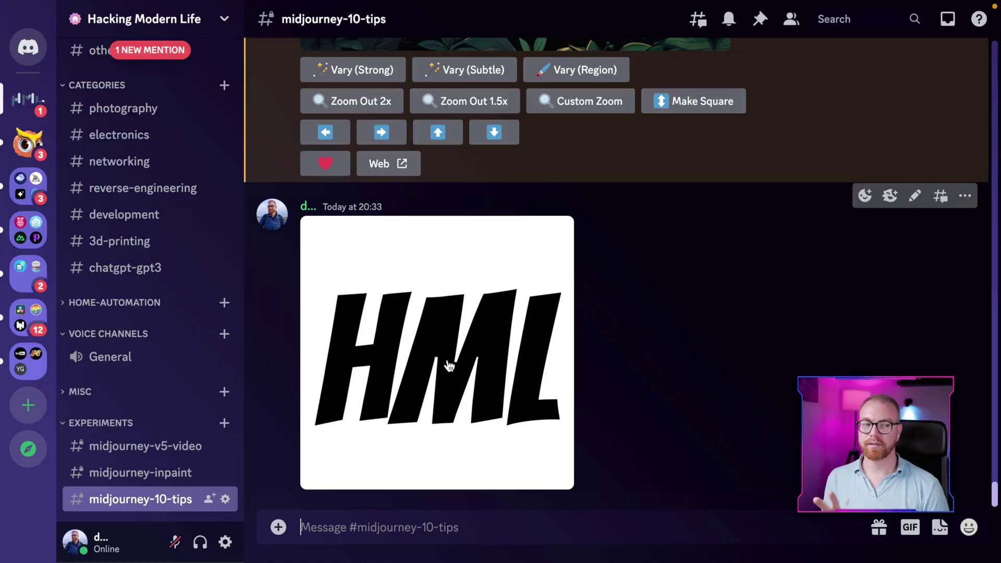
right_click(438, 398)
click(498, 476)
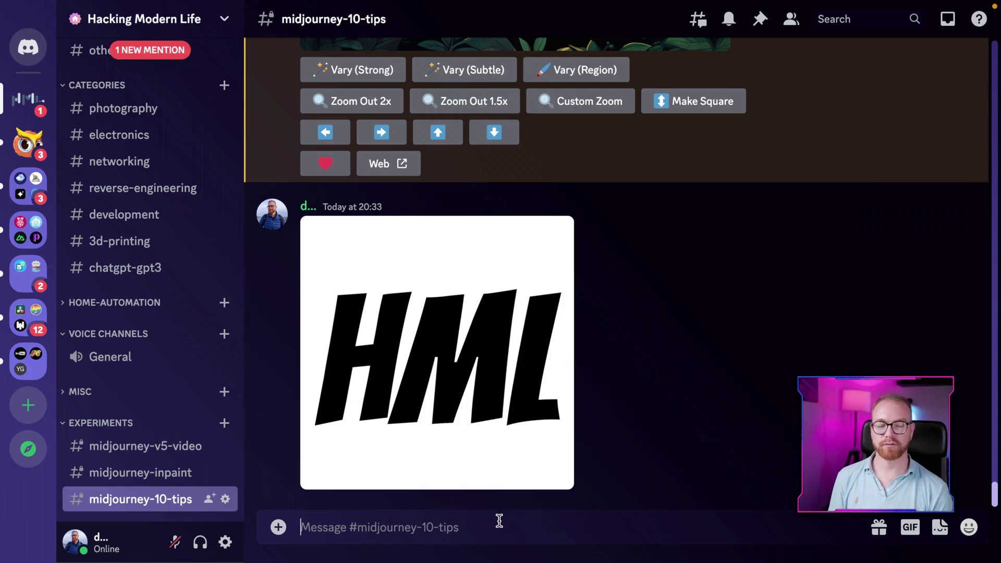
Step: Imagine the logo link with "wooden sign on top of a saloon, close up, wild west style, pixar style" and upscale the third result
text(/imagine prompt:https://s.mj.run/_QmU8YXkddg wooden sign on top of a saloon, close up, wild west style, pixar style --ar 16:9)
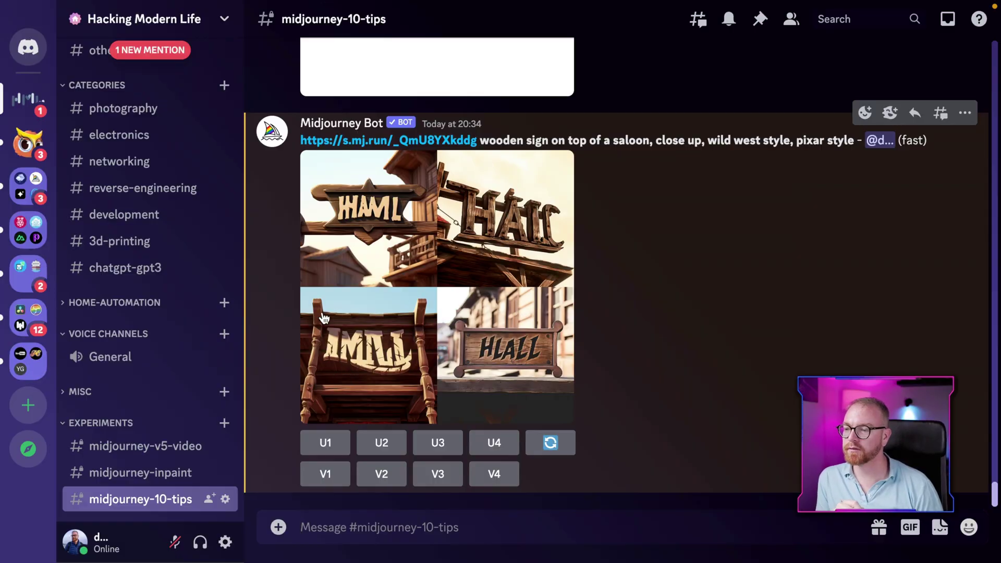
click(439, 446)
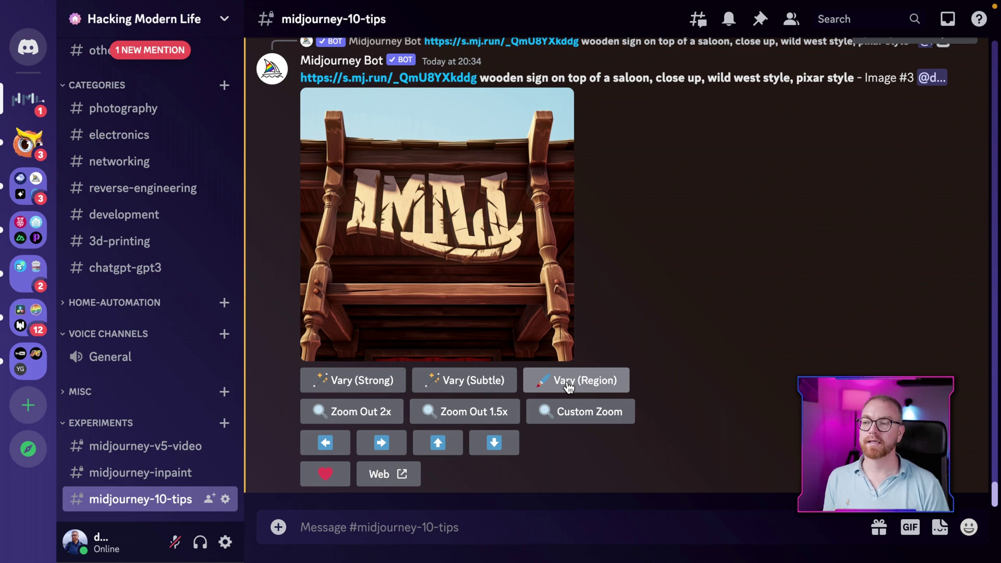
Step: Vary the rectangular region around the sign lettering using the prompt 'wooden sign saying "HML" --c 100'
click(568, 387)
drag(398, 197, 603, 319)
triple_click(599, 461)
text(wooden sign saying "HML" --c 100)
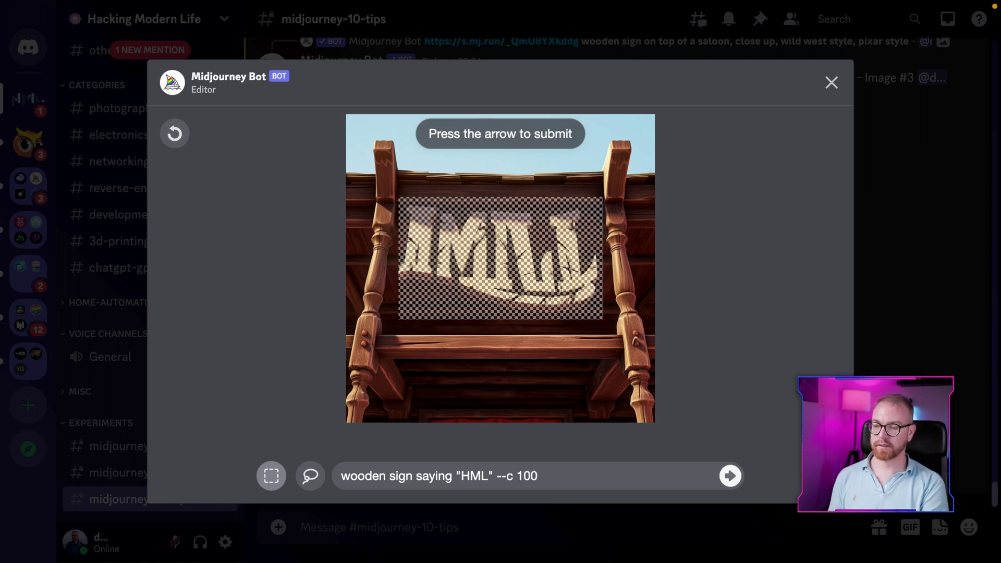
click(729, 482)
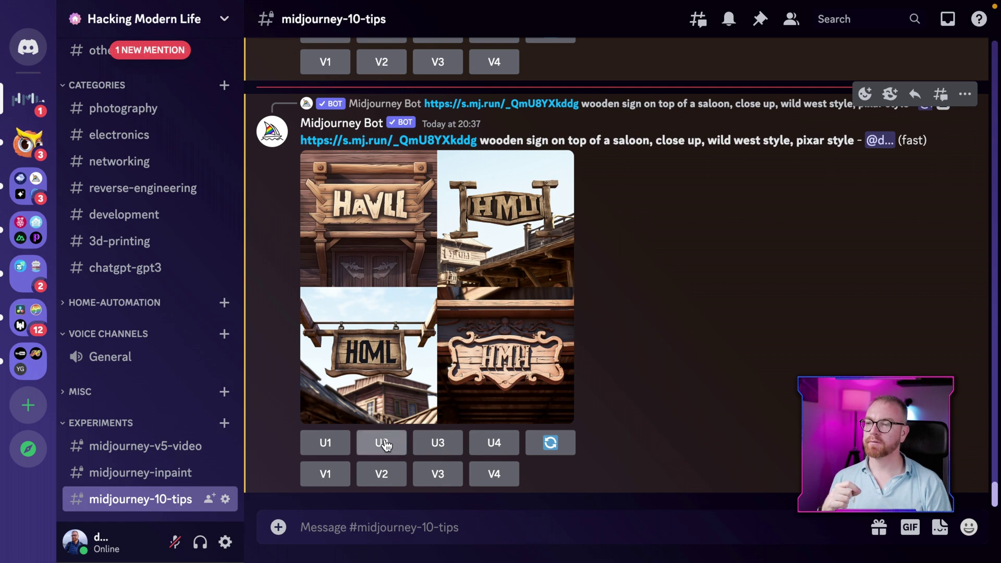
Step: Upscale the first image of the newest saloon sign grid
click(324, 442)
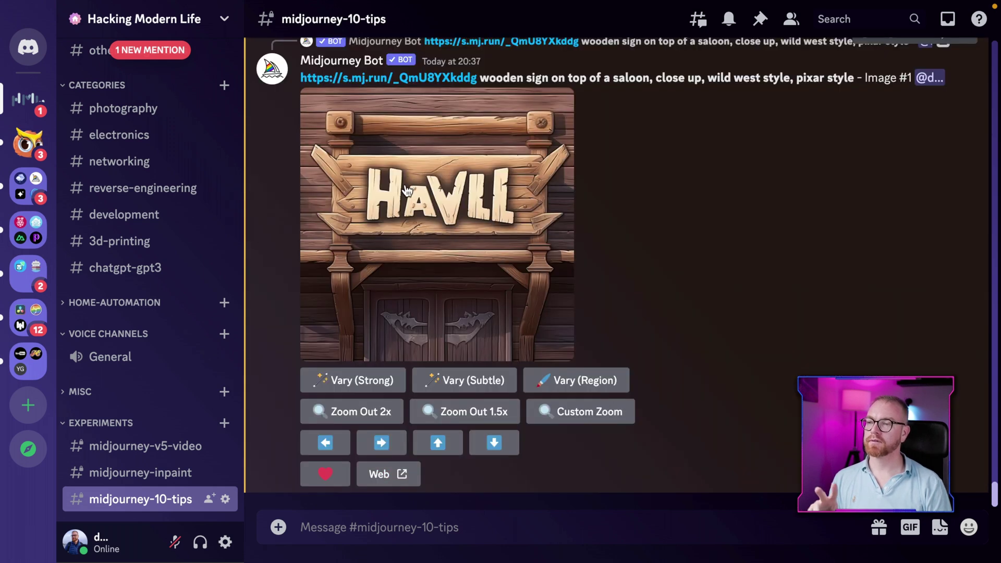
Step: Vary the region over the misspelled letters after the H with 'wooden sign saying "HML"', and upscale the first result
click(598, 386)
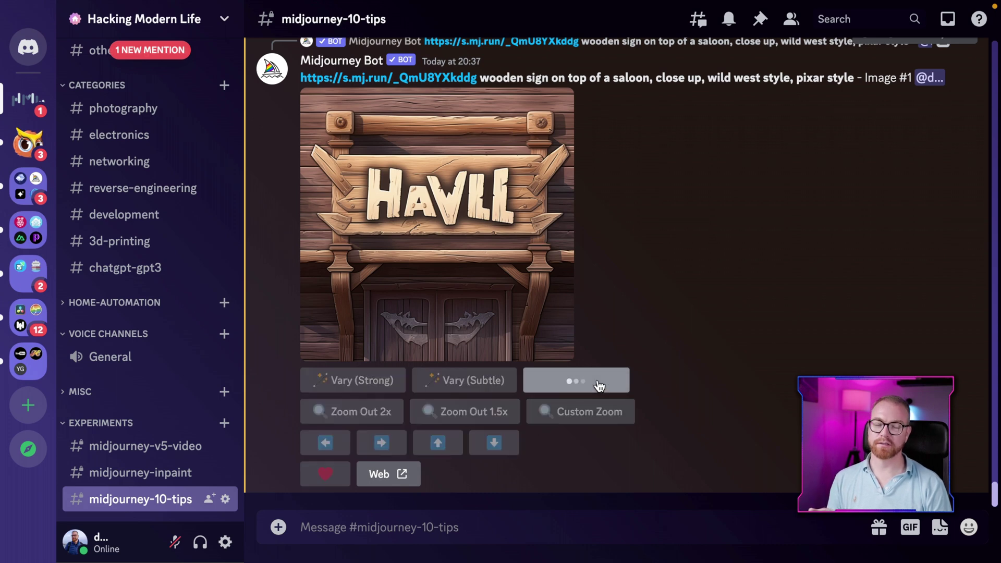
drag(460, 200, 598, 272)
key(super+a)
text(woo)
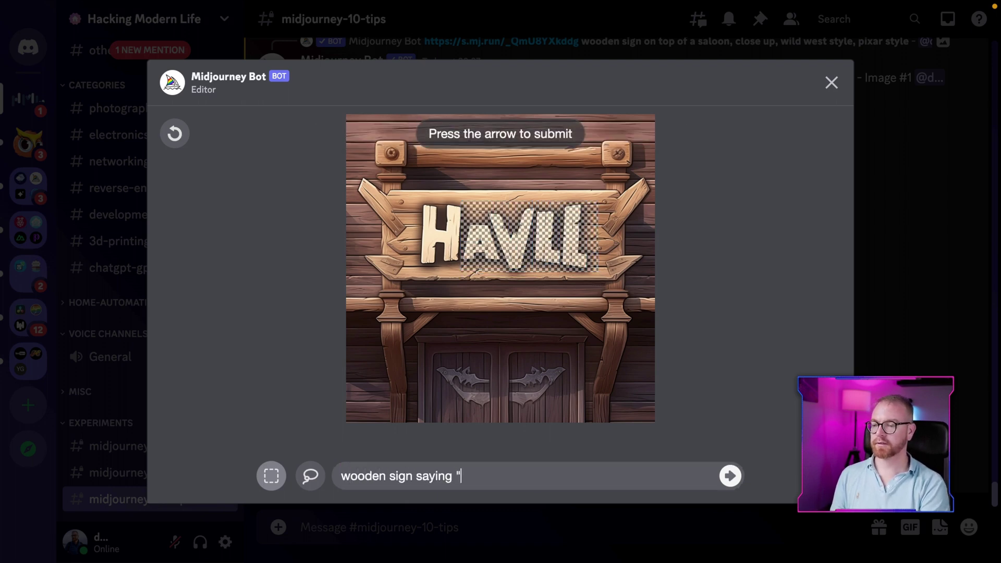
key(Return)
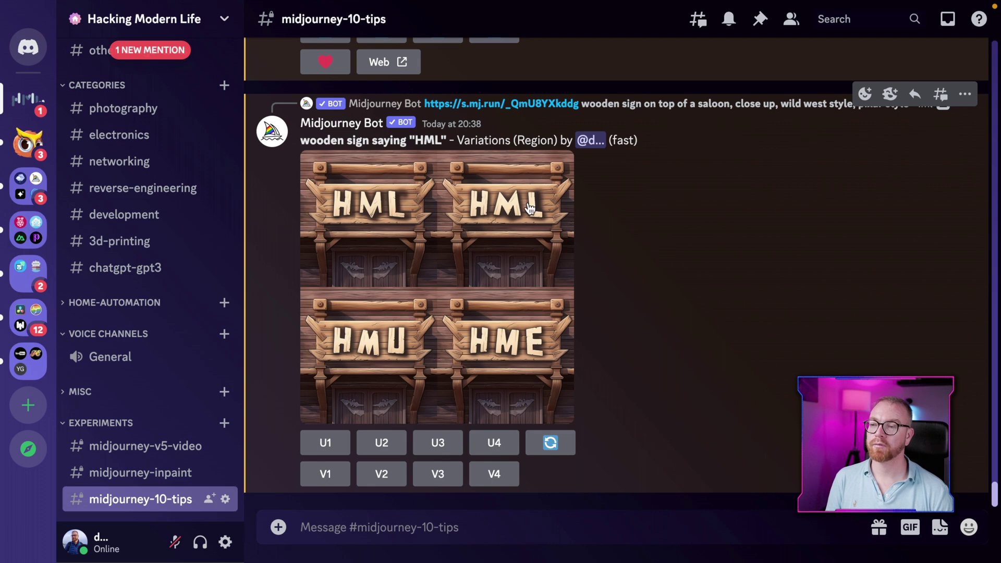
click(329, 439)
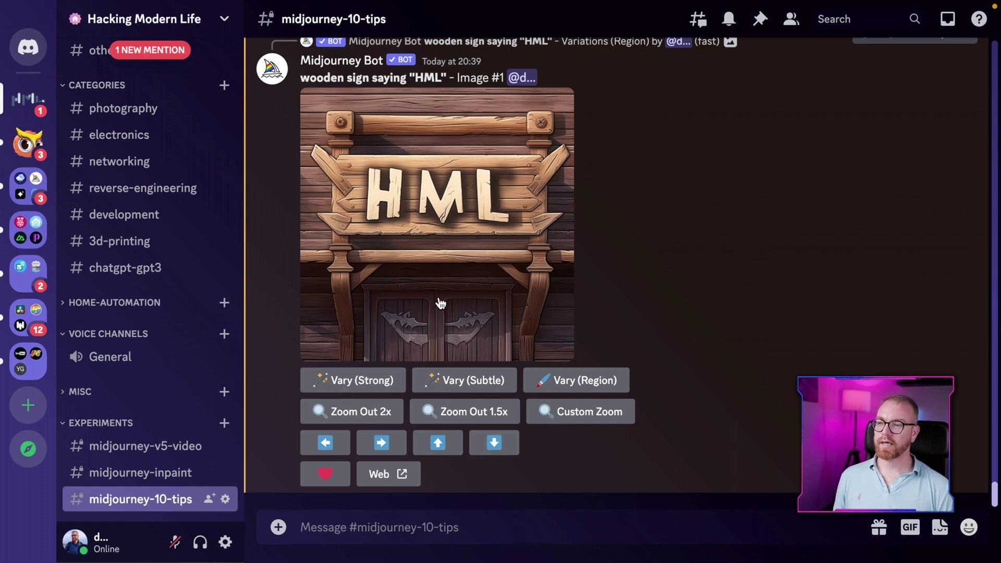
Step: Pan the HML sign image down with the prompt 'entrance to a saloon' and upscale the third result
click(494, 444)
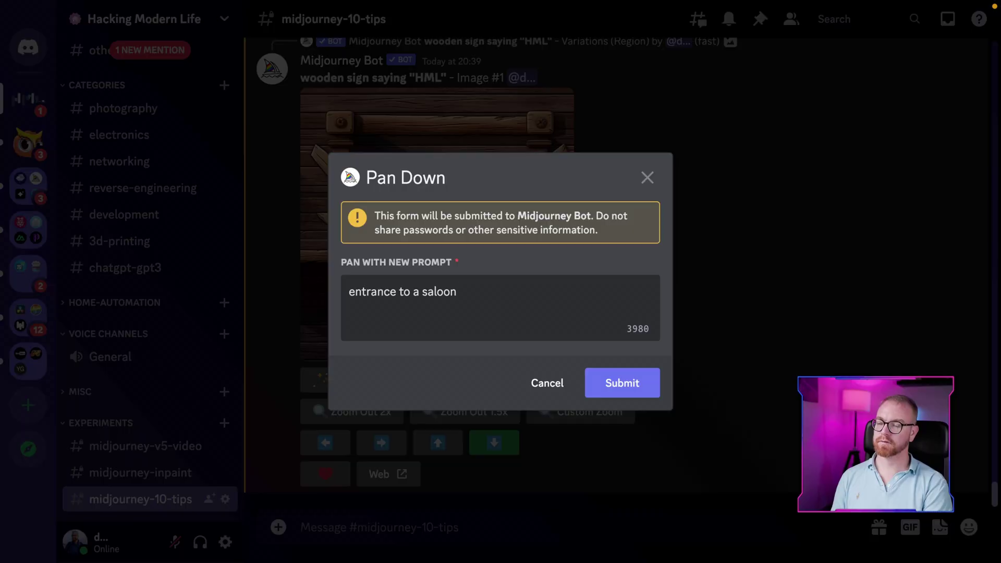
click(635, 395)
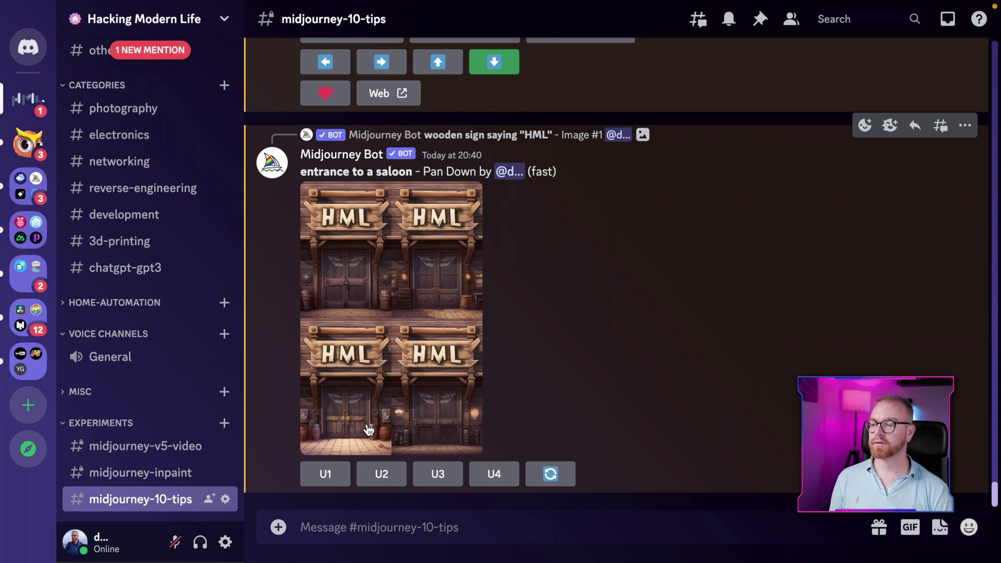
click(438, 476)
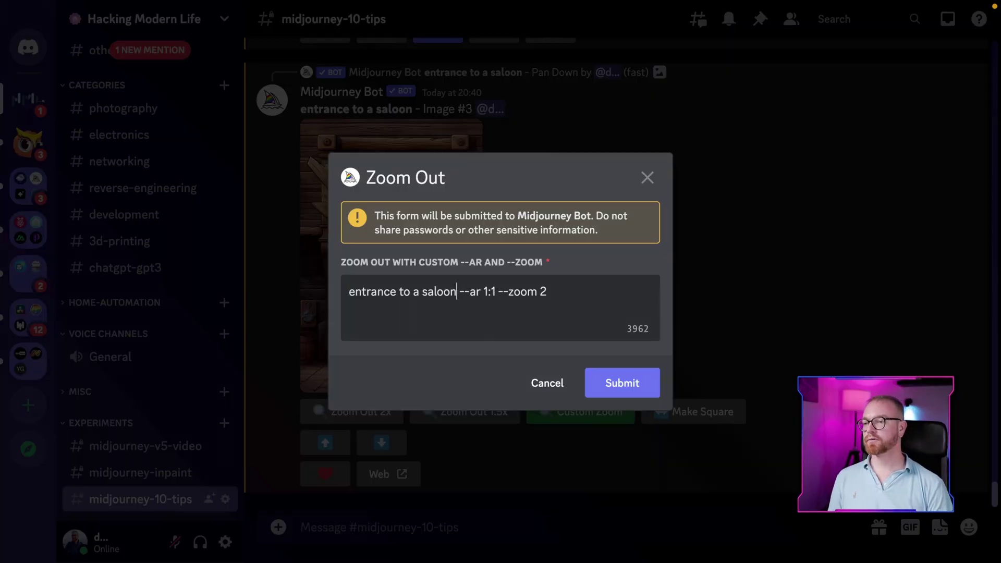
Step: Custom-zoom the saloon entrance image with 'wild west town --ar 16:9 --zoom 2' and upscale the fourth result
key(shift+Home)
text(wild west t)
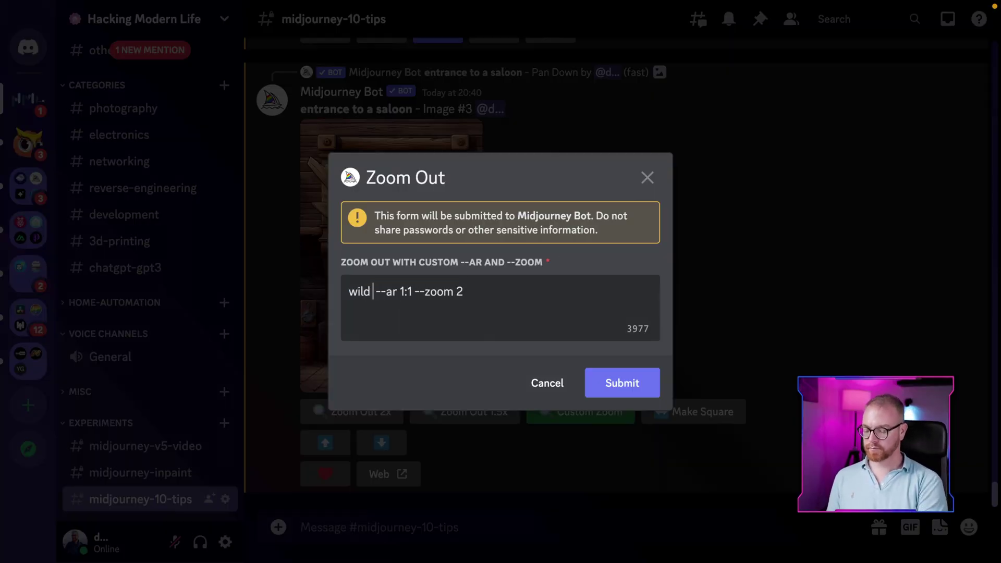
text(own)
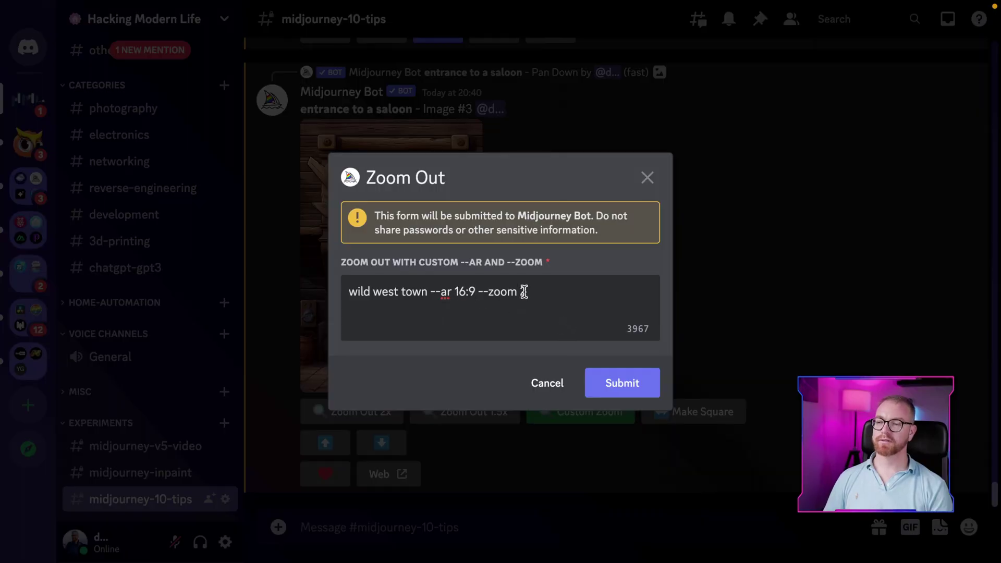
click(622, 385)
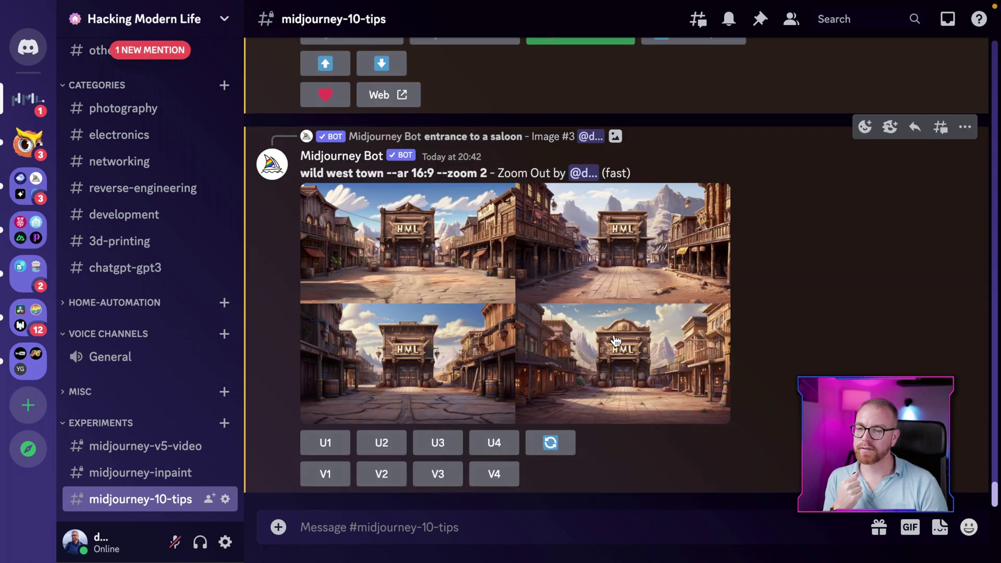
click(493, 442)
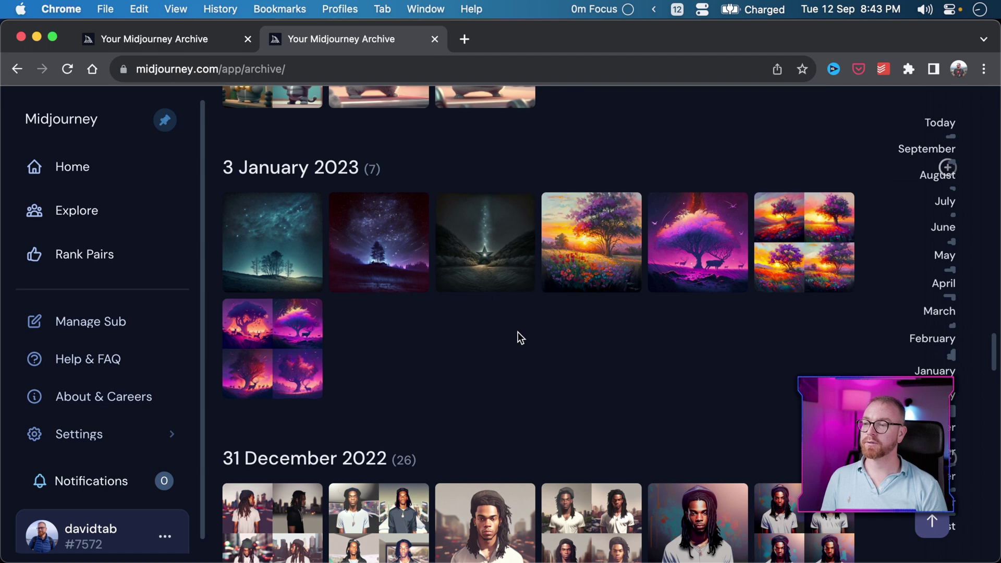
Step: In the Midjourney archive in Chrome, open the 3 January 2023 purple tree and deer image and copy its job ID
click(699, 260)
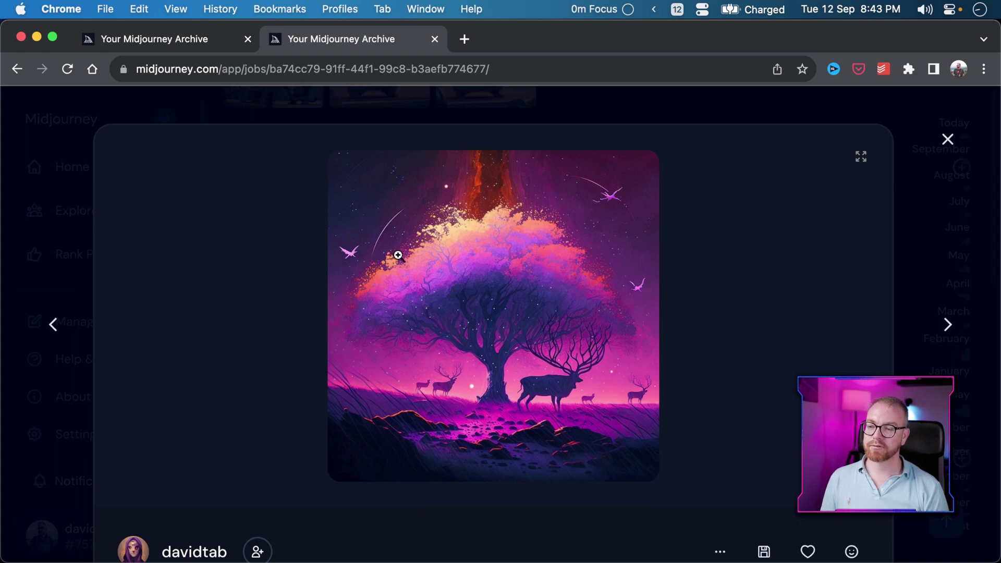
click(720, 551)
mouse_move(708, 358)
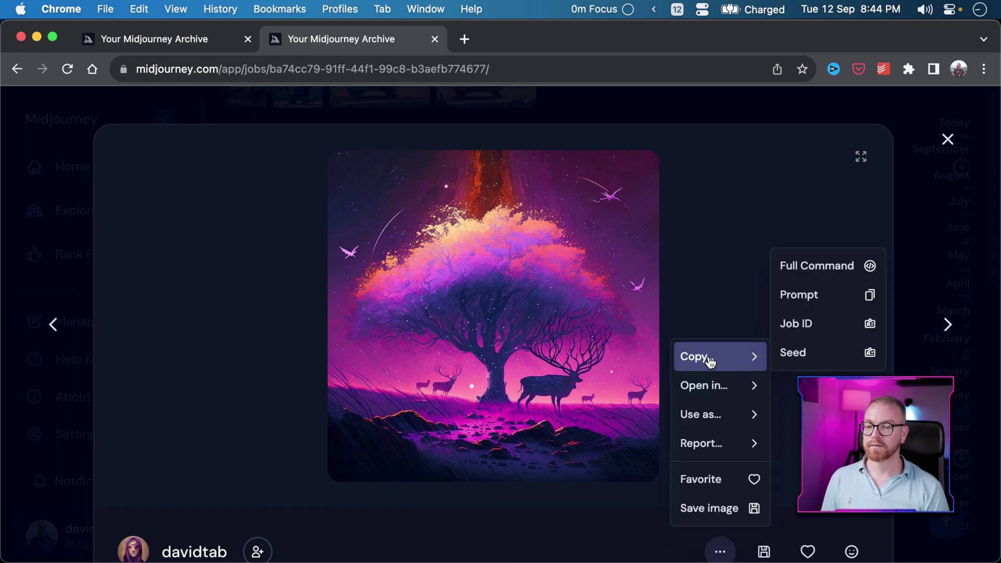
click(791, 329)
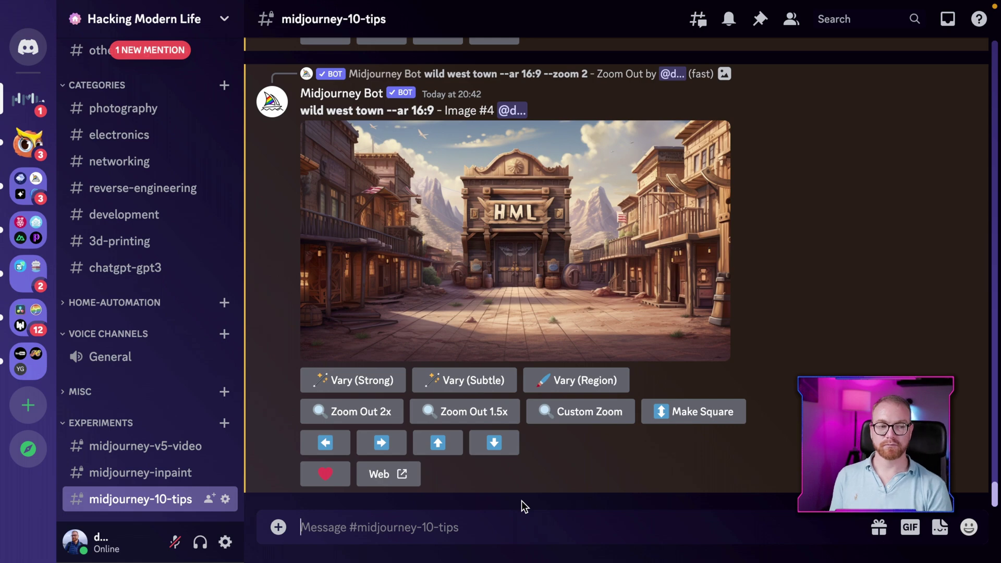
Step: Switch to Discord and run /show with the purple tree image's job ID, ba74cc79-91ff-44f1-99c8-b3aefb774677
text(/show)
key(Return)
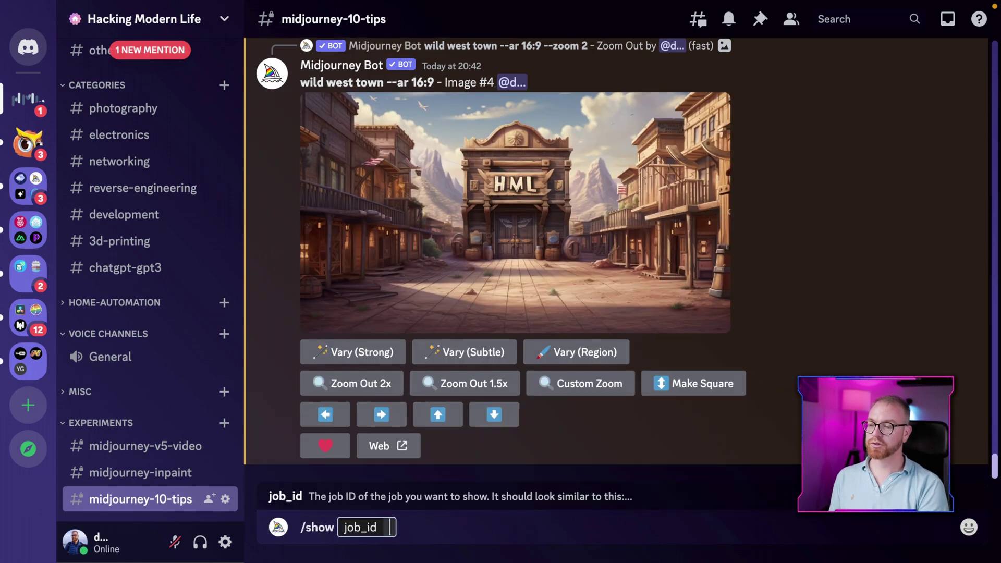
text(ba74cc79-91ff-44f1-99c8-b3aefb774677)
key(Return)
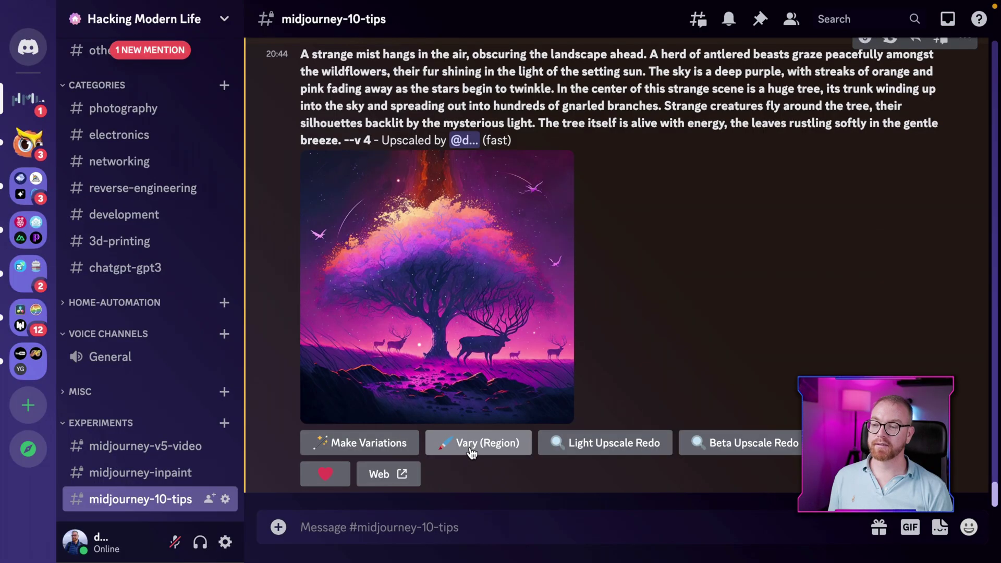
Step: Submit a region variation of the purple tree image with only an area outside the picture selected, and inspect the resulting grid enlarged
click(471, 451)
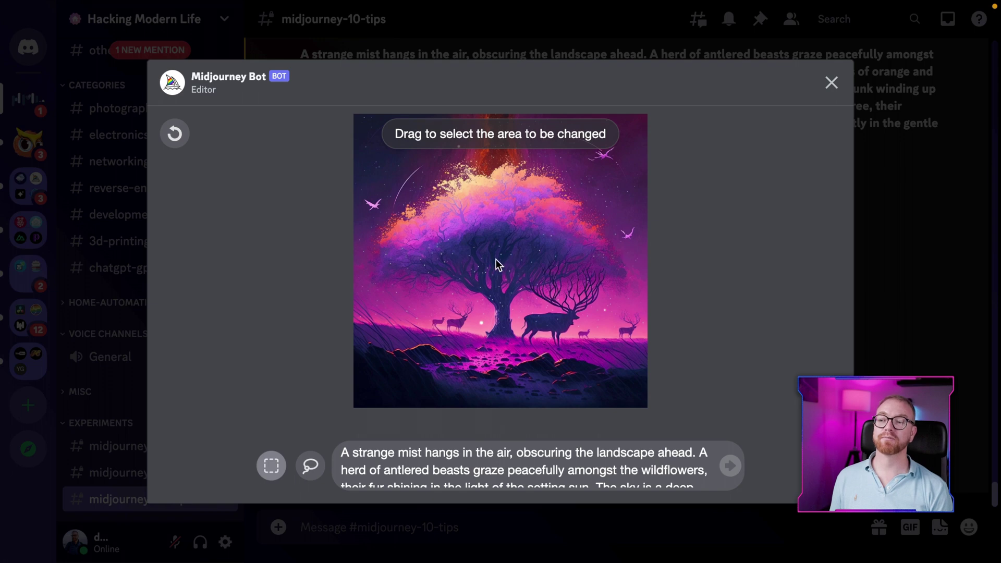
drag(256, 147, 282, 359)
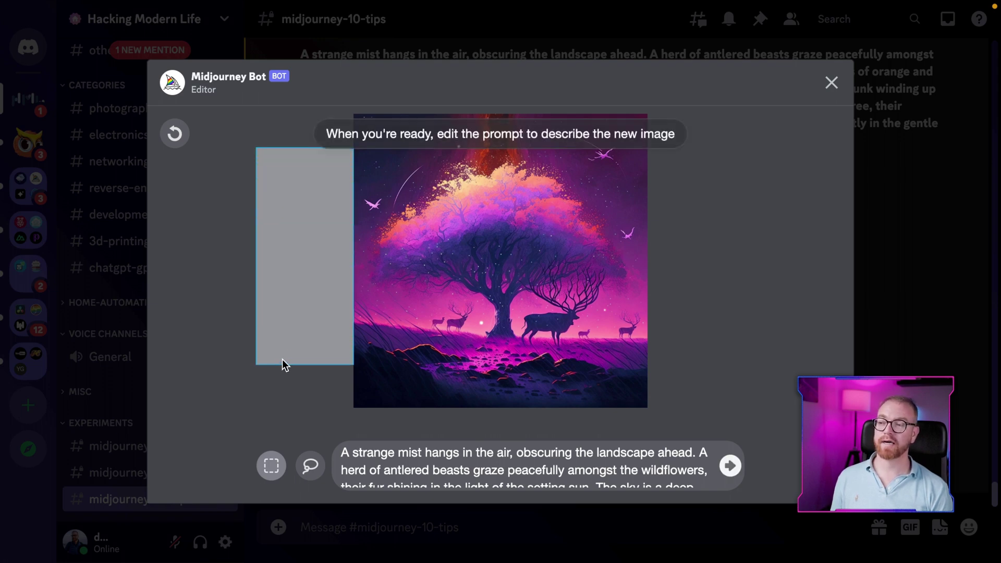
click(738, 458)
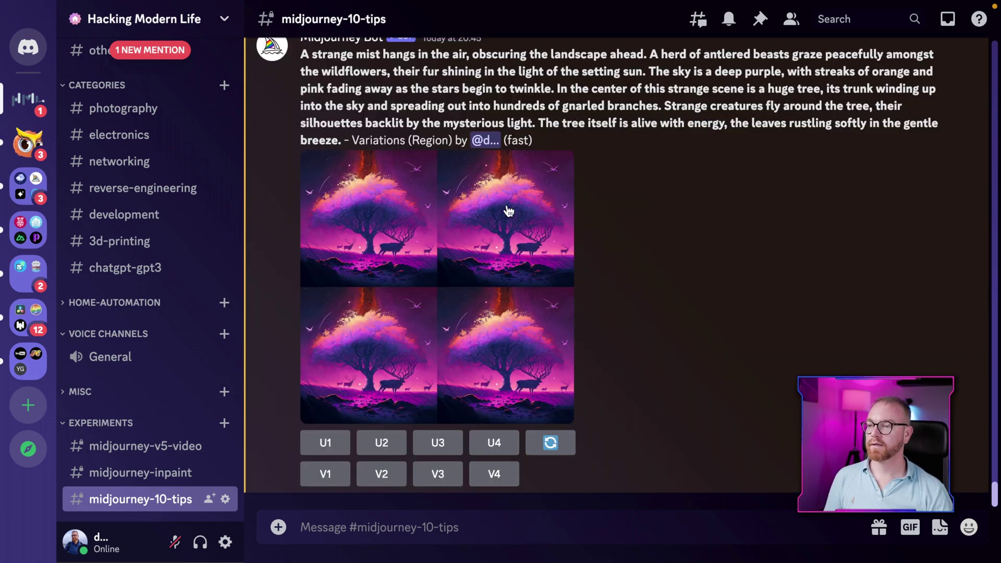
click(508, 211)
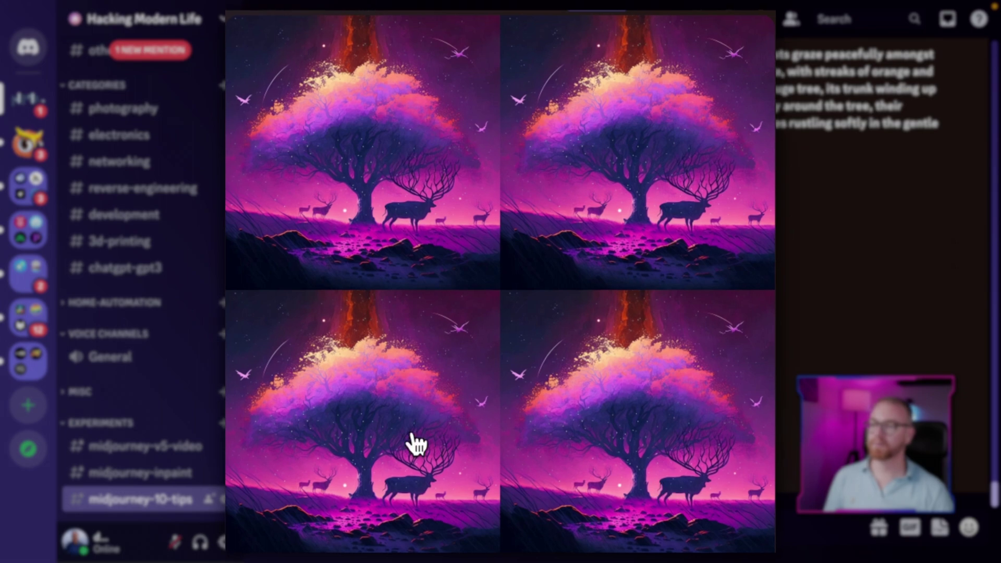
key(Escape)
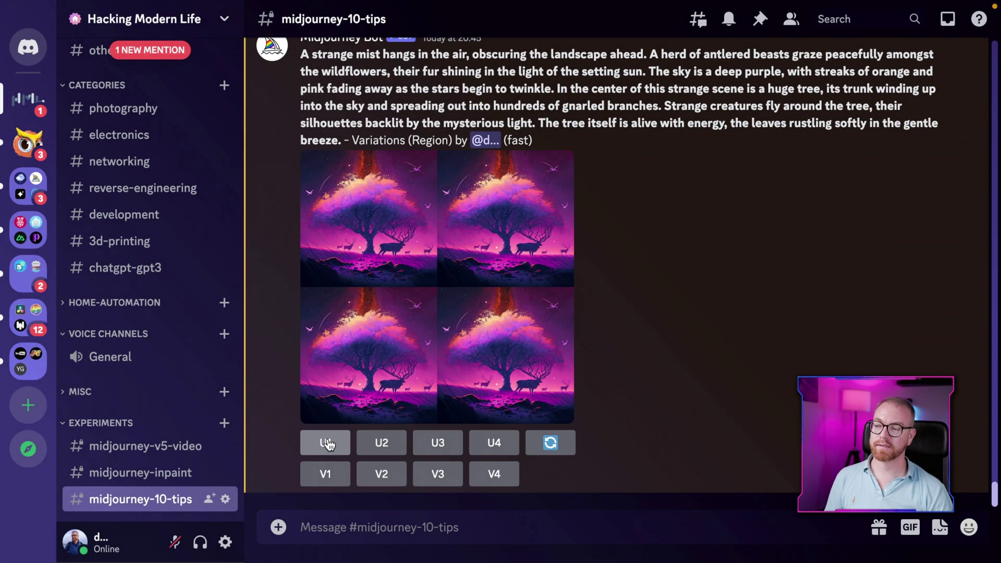
Step: Upscale the first purple tree variation and custom-zoom it with the aspect ratio set to --ar 16:9
click(325, 443)
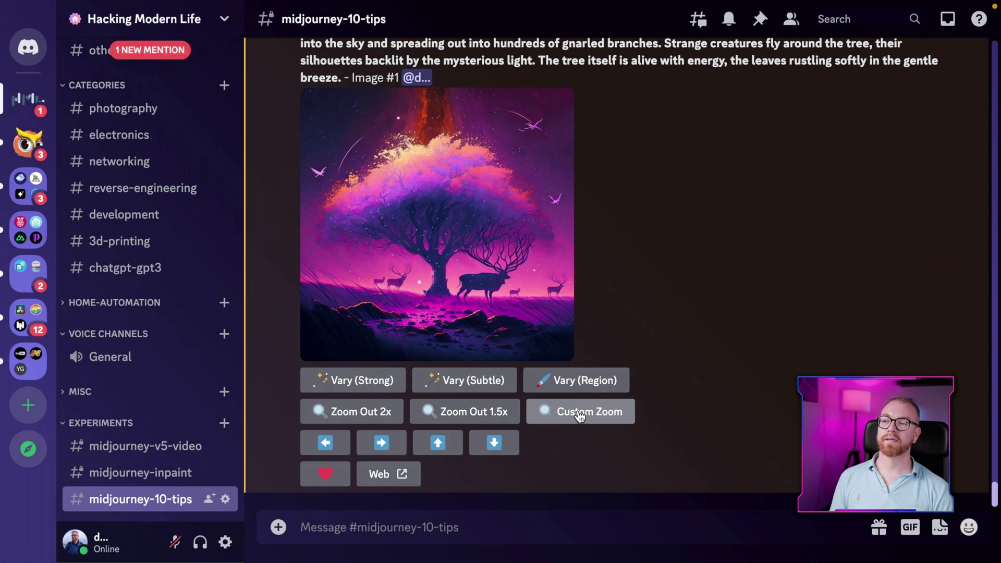
click(579, 414)
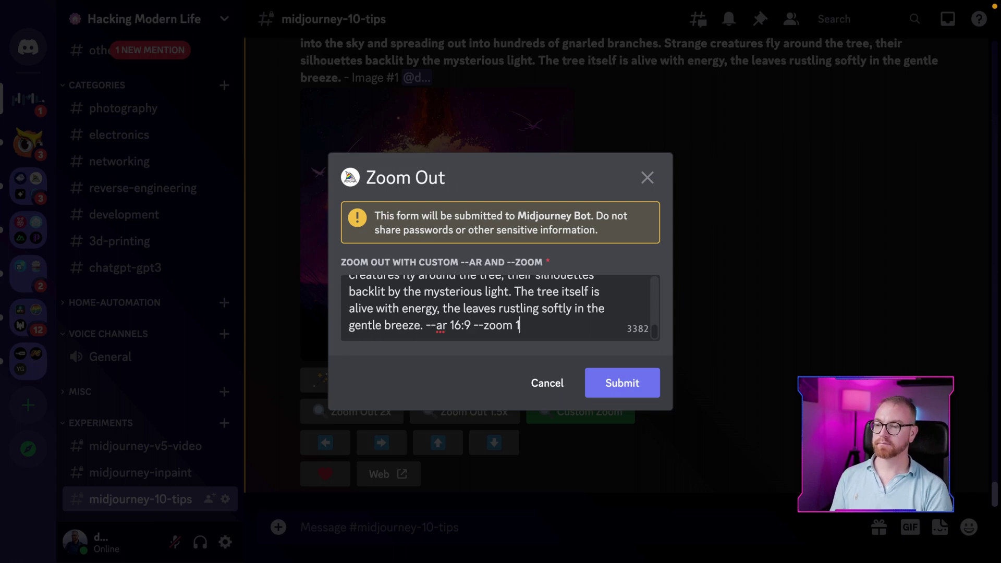
click(633, 391)
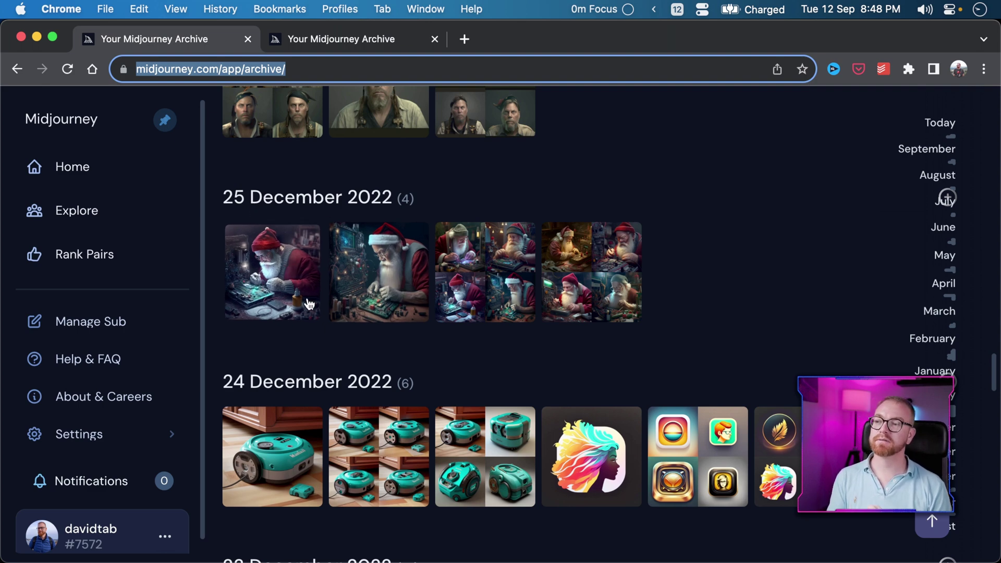
Step: In the Midjourney archive in Chrome, open the second 25 December 2022 Santa image and copy its job ID
click(405, 266)
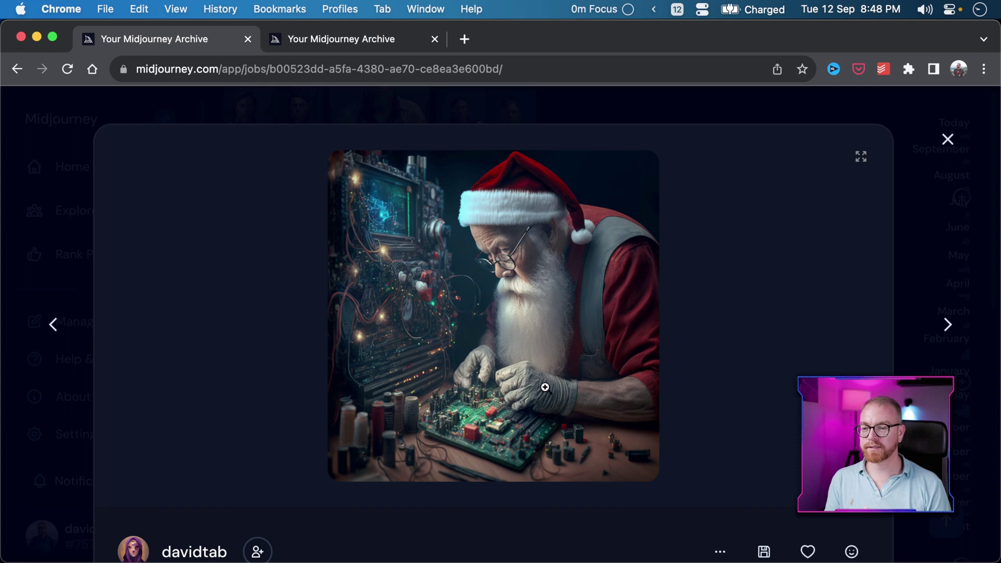
click(717, 550)
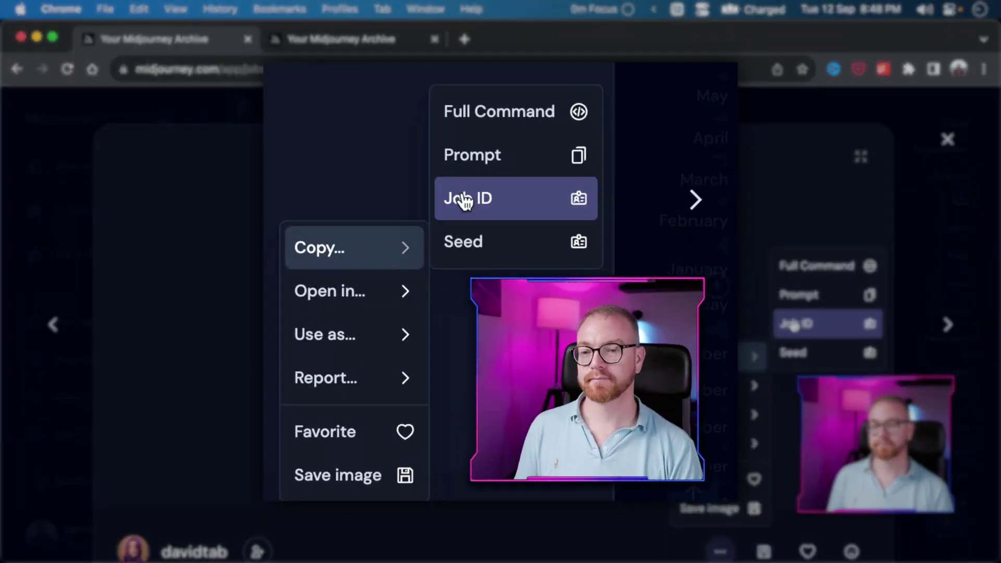
click(790, 323)
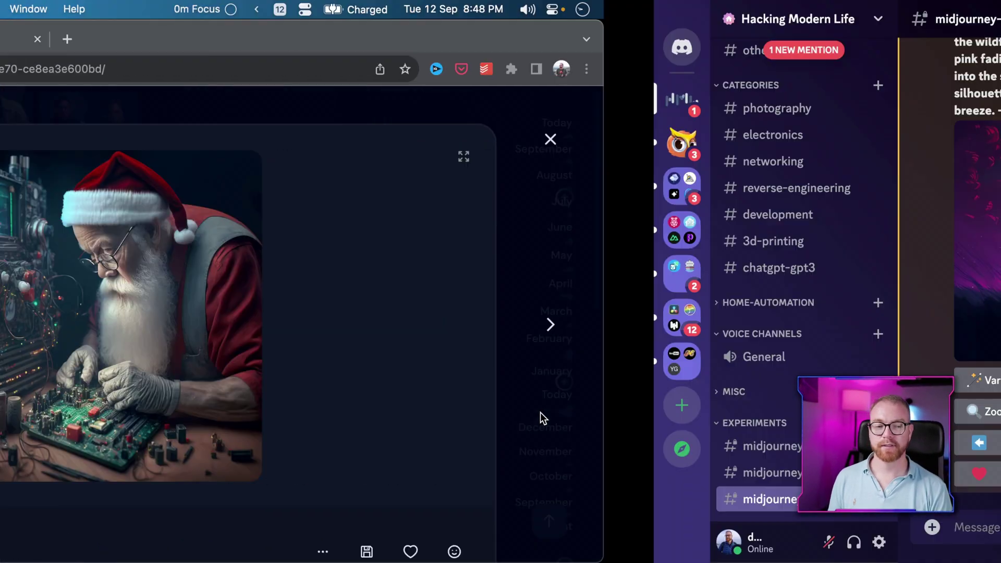
Step: Switch to Discord and run /show with the Santa image's job ID, b00523dd-a5fa-4380-ae70-ce8ea3e600bd
text(/show)
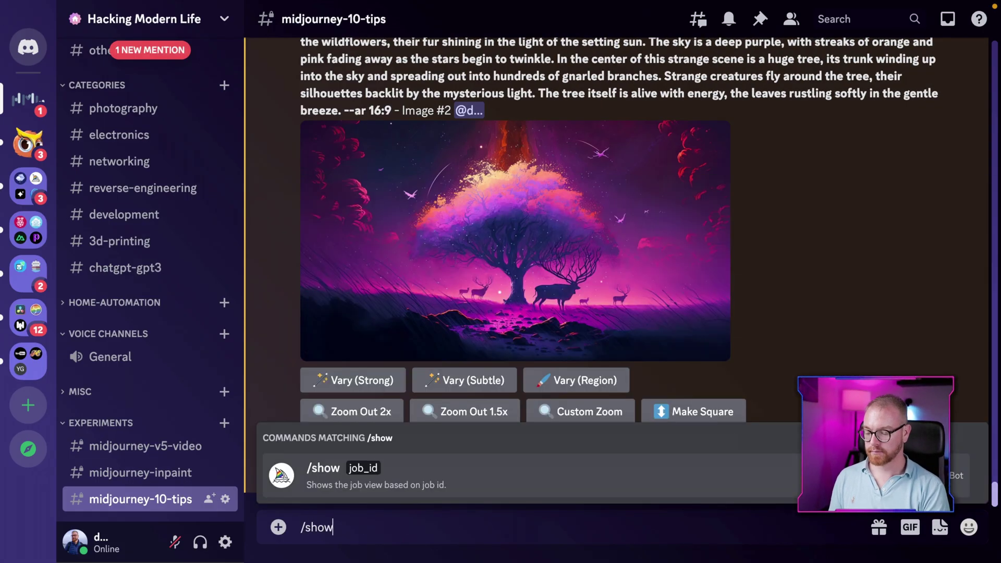
key(Tab)
text(b00523dd-a5fa-4380-ae70-ce8ea3e600bd)
key(Return)
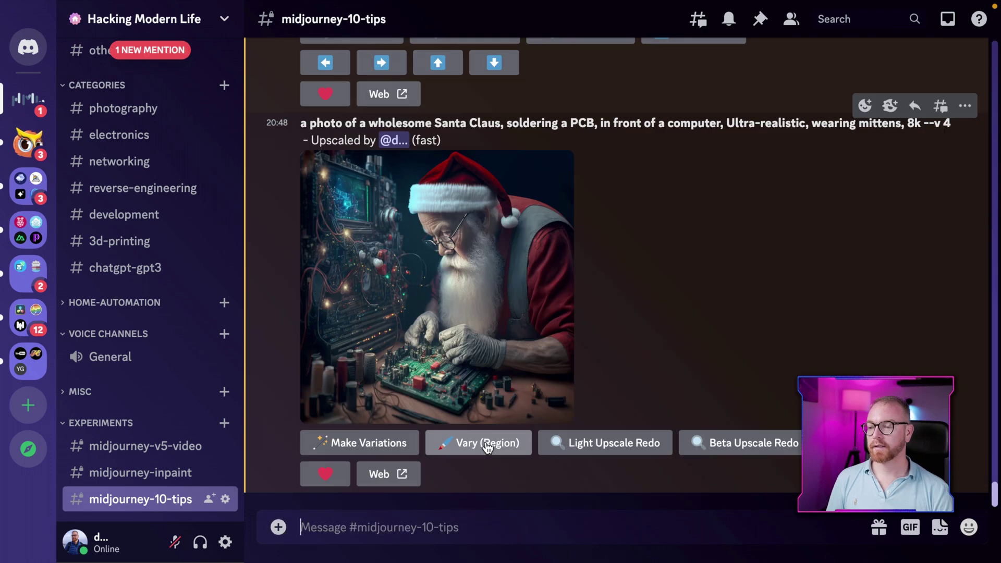
Step: Vary the rectangular region around Santa's gloved hands with the prompt 'hands using a soldering iron to fix electronics'
click(489, 446)
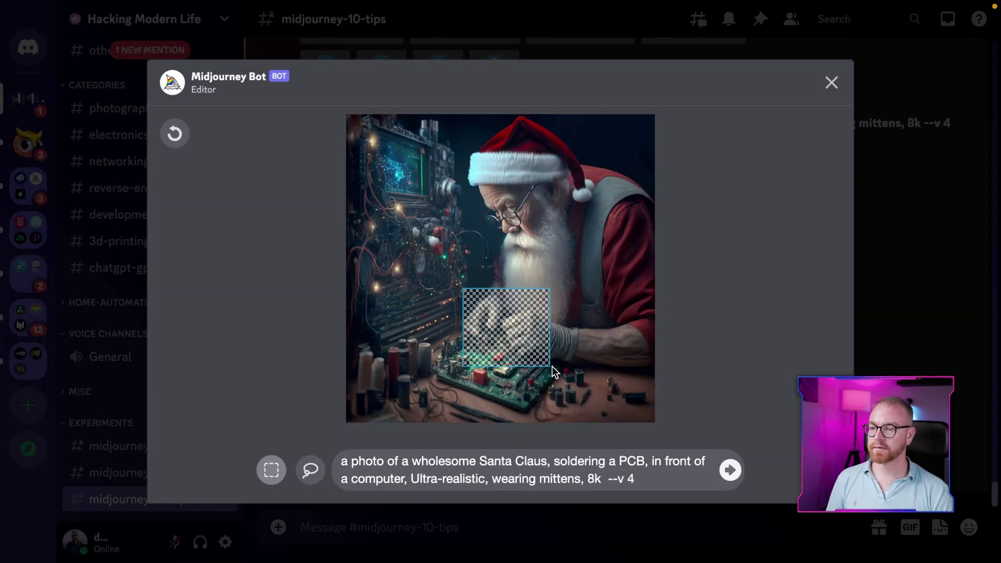
drag(554, 371, 587, 373)
text(hands using a soldering iron to fix electronics)
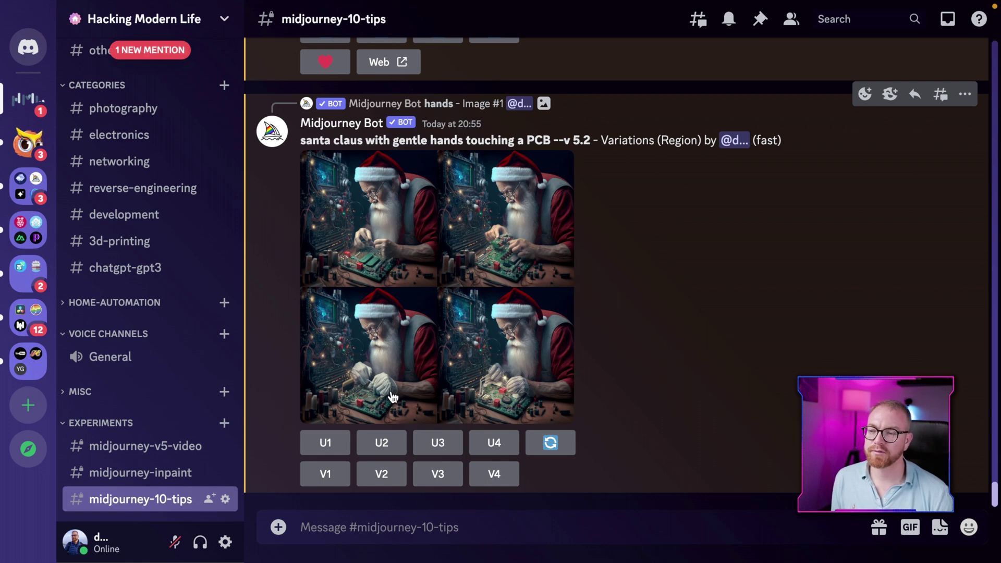
Step: Upscale the second and third images of the 'santa claus with gentle hands touching a PCB' grid
click(382, 443)
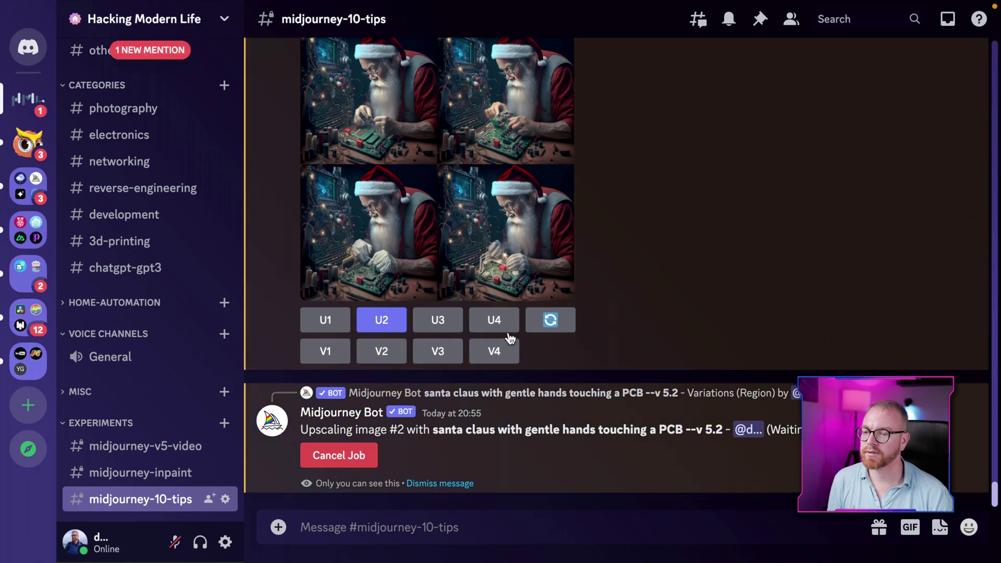
click(451, 318)
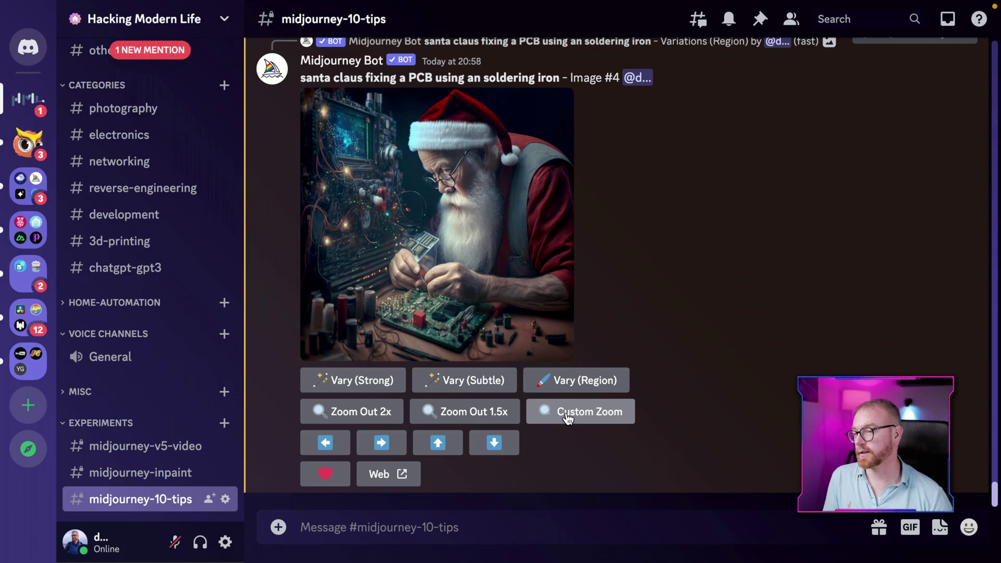
Step: Custom-zoom the upscaled Santa image with 'santa claus fixing a PCB using an soldering iron --ar 16:9 --zoom 1.5'
click(567, 414)
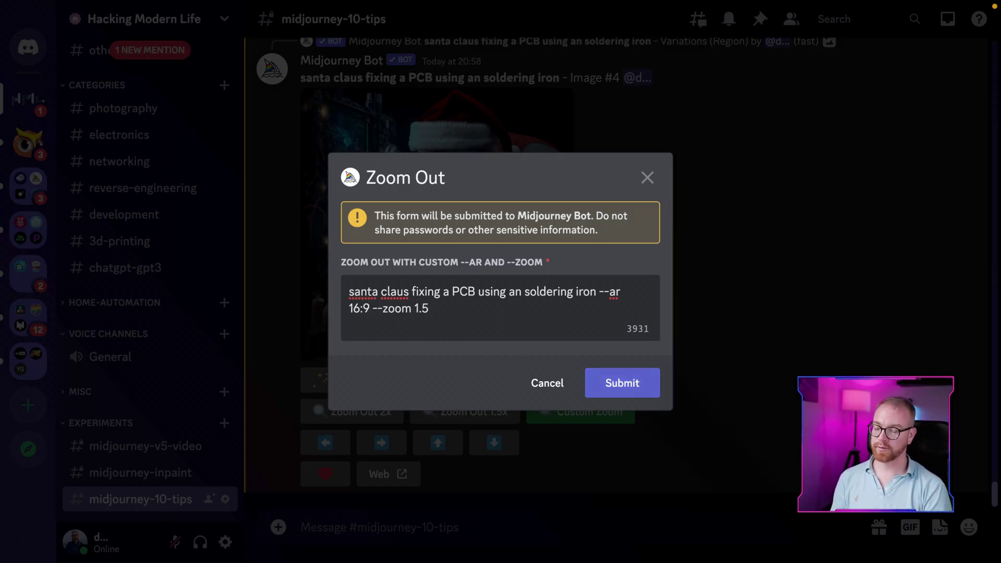
click(622, 383)
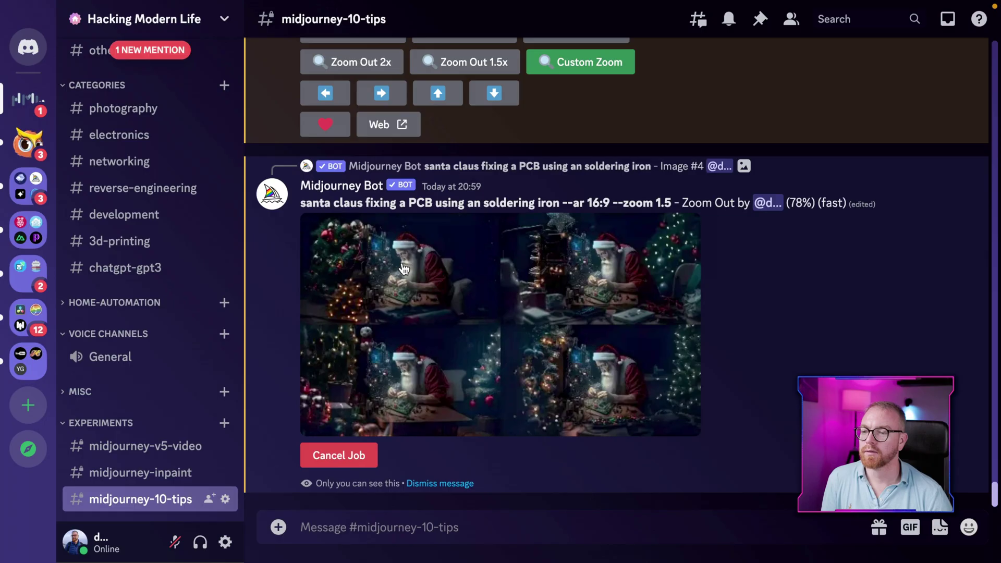